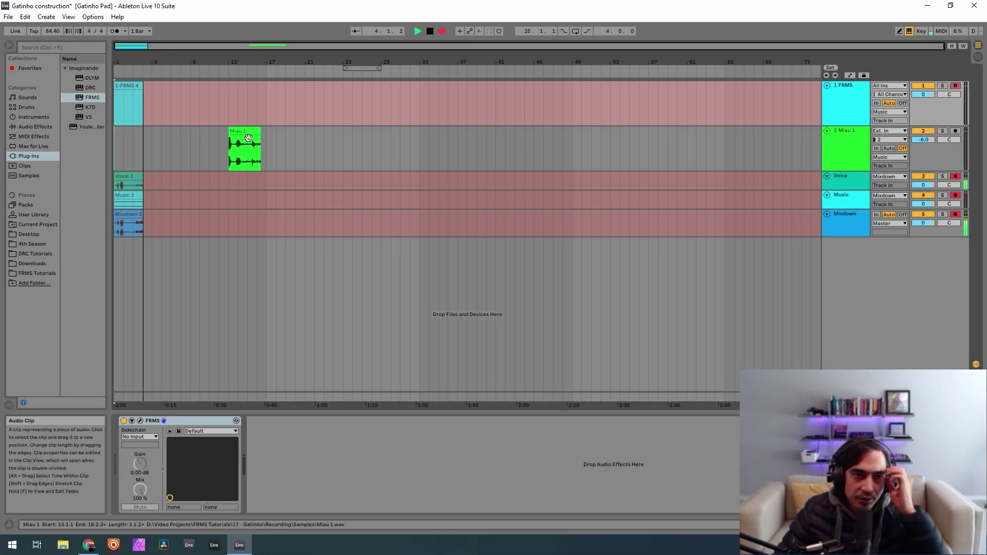
Step: Move the Miau 1 clip earlier to about bar 6 and select the 1 FRMS track
{"action": "left_click_drag", "start_coordinate": [248, 137], "coordinate": [186, 139]}
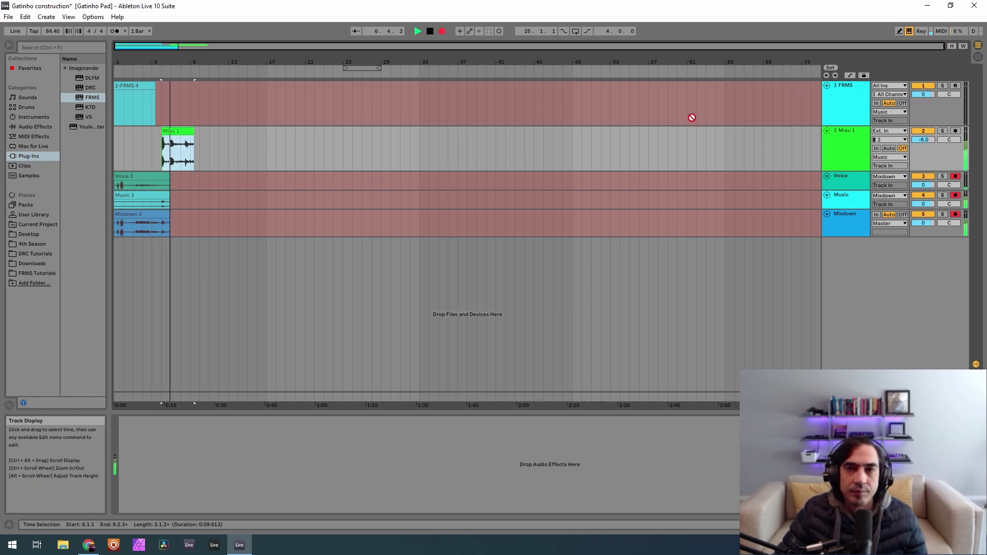
{"action": "left_click", "coordinate": [855, 101]}
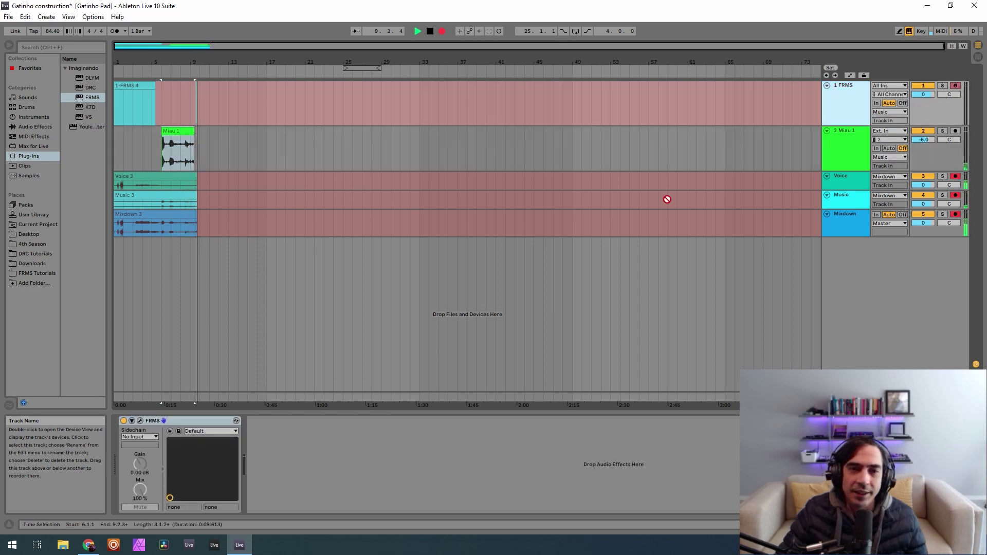
Step: Open the FRMS plugin window and set the grain window to a rectangular shape
{"action": "left_click", "coordinate": [141, 420]}
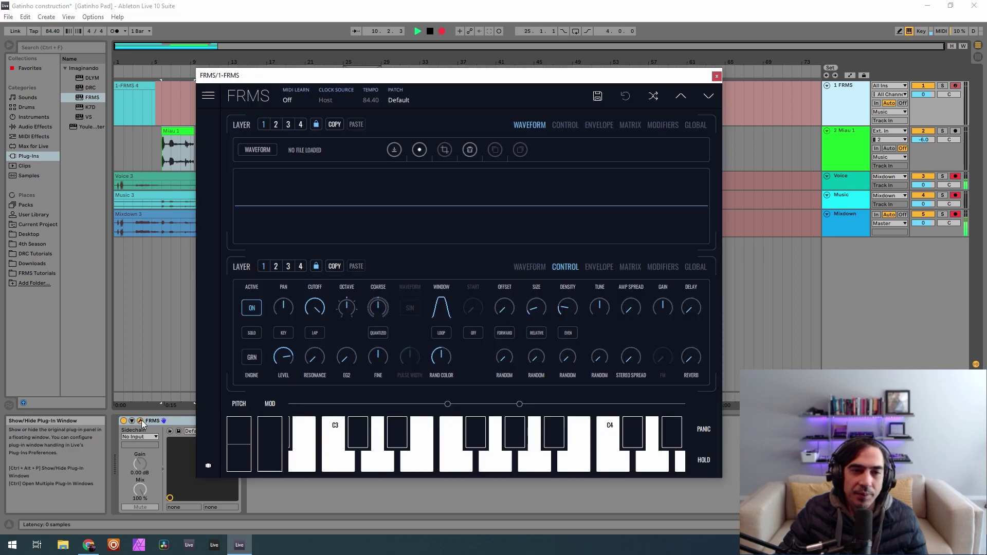
{"action": "mouse_move", "coordinate": [431, 80]}
{"action": "left_mouse_down"}
{"action": "mouse_move", "coordinate": [447, 50]}
{"action": "mouse_move", "coordinate": [443, 72]}
{"action": "left_mouse_up"}
{"action": "left_click", "coordinate": [458, 300]}
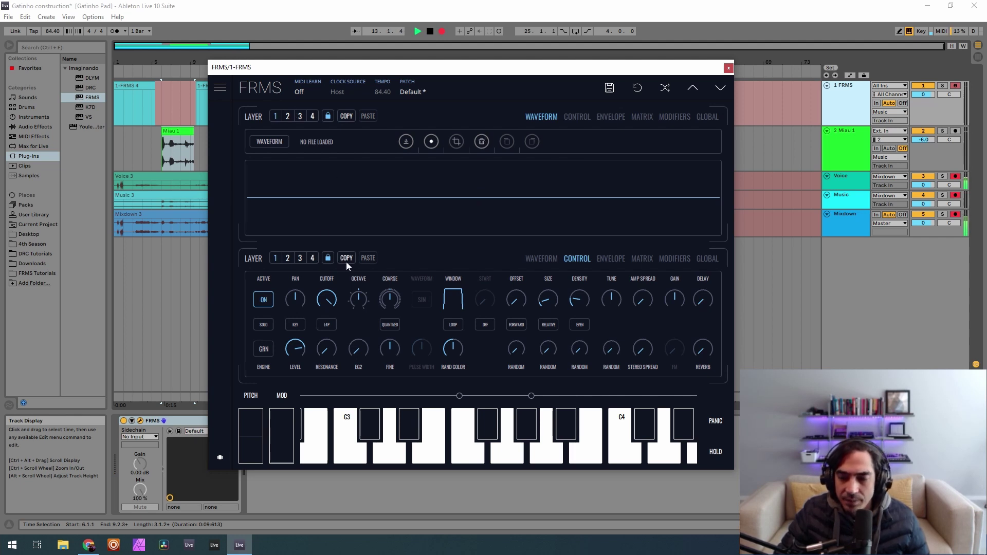
Step: Make layer 1 an oscillator one octave lower, then select layer 4 for loading a sample
{"action": "left_click", "coordinate": [262, 349]}
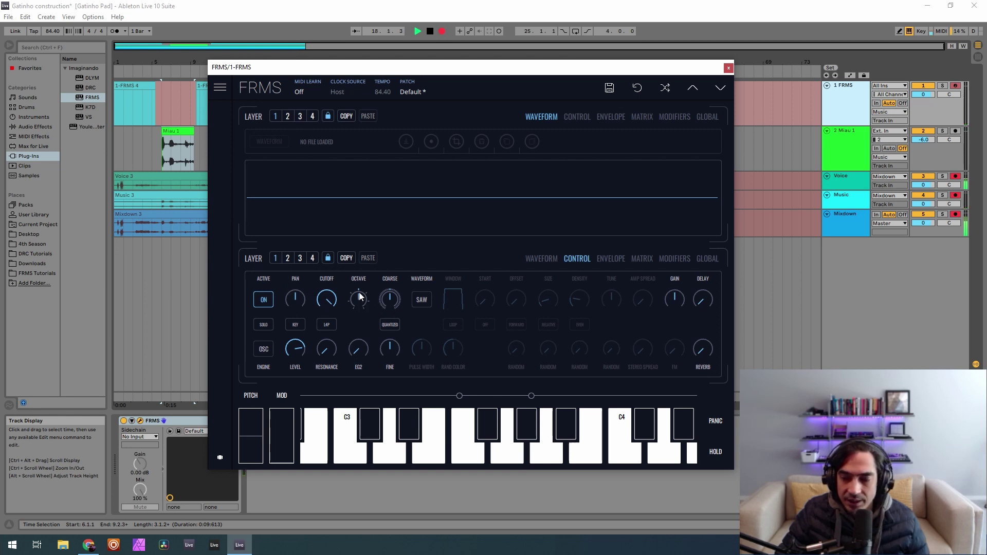
{"action": "left_click_drag", "start_coordinate": [360, 300], "coordinate": [362, 322]}
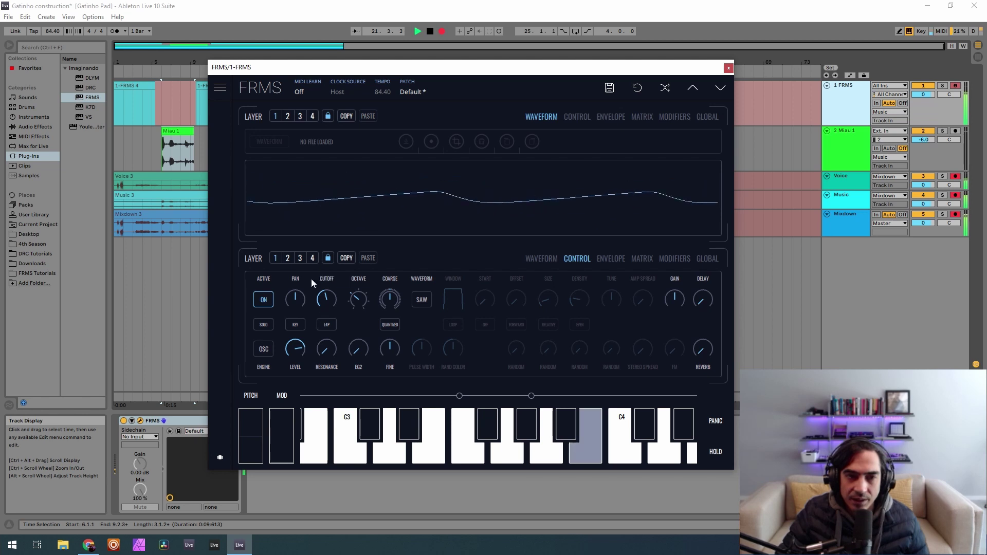
{"action": "left_click", "coordinate": [311, 258]}
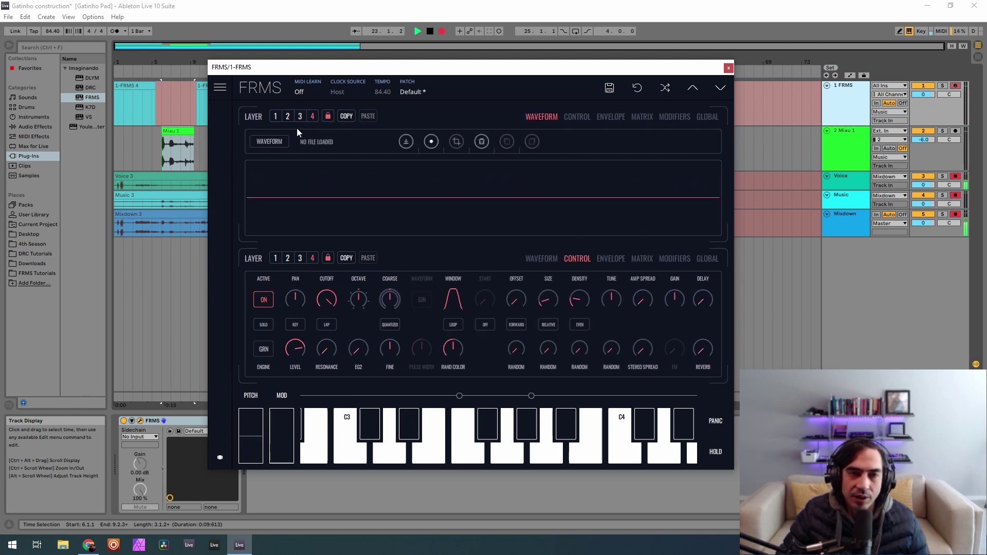
{"action": "left_click", "coordinate": [405, 144]}
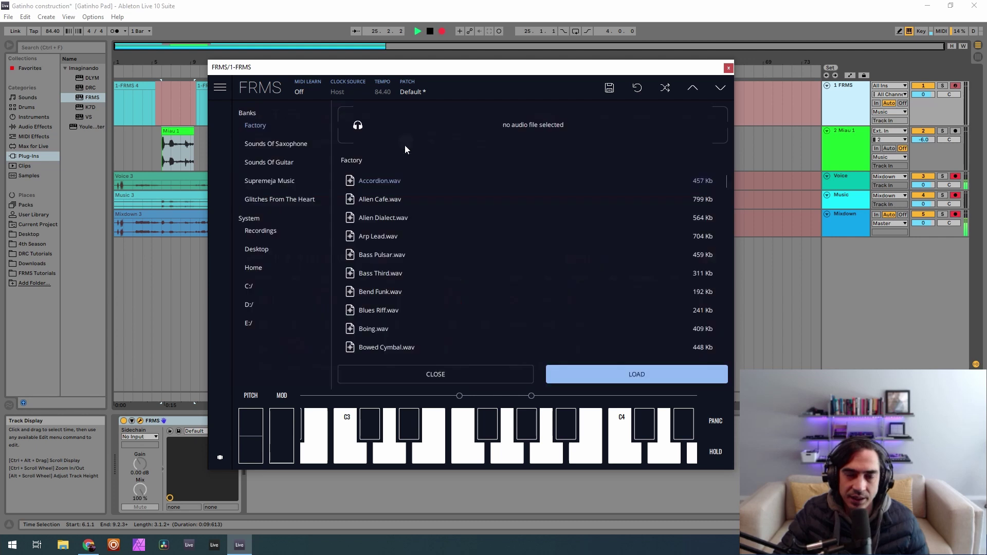
Step: Load Miau 1.wav from D:/17 - Gatinho/Samples into layer 4
{"action": "left_click", "coordinate": [261, 305]}
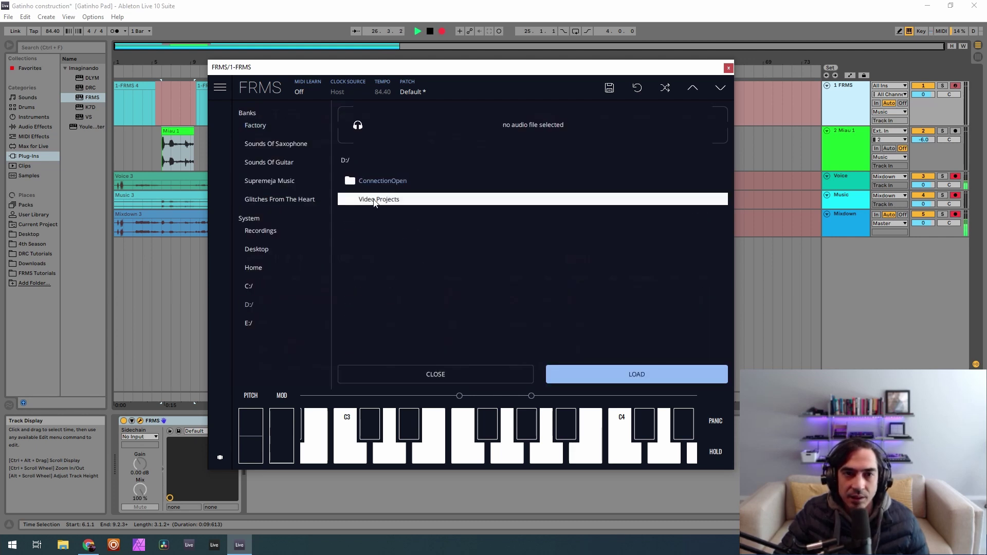
{"action": "scroll", "coordinate": [378, 327], "scroll_direction": "down", "scroll_amount": 1}
{"action": "scroll", "coordinate": [377, 327], "scroll_direction": "down", "scroll_amount": 1}
{"action": "double_click", "coordinate": [374, 285]}
{"action": "left_click", "coordinate": [378, 223]}
{"action": "double_click", "coordinate": [379, 223]}
{"action": "left_click", "coordinate": [419, 200]}
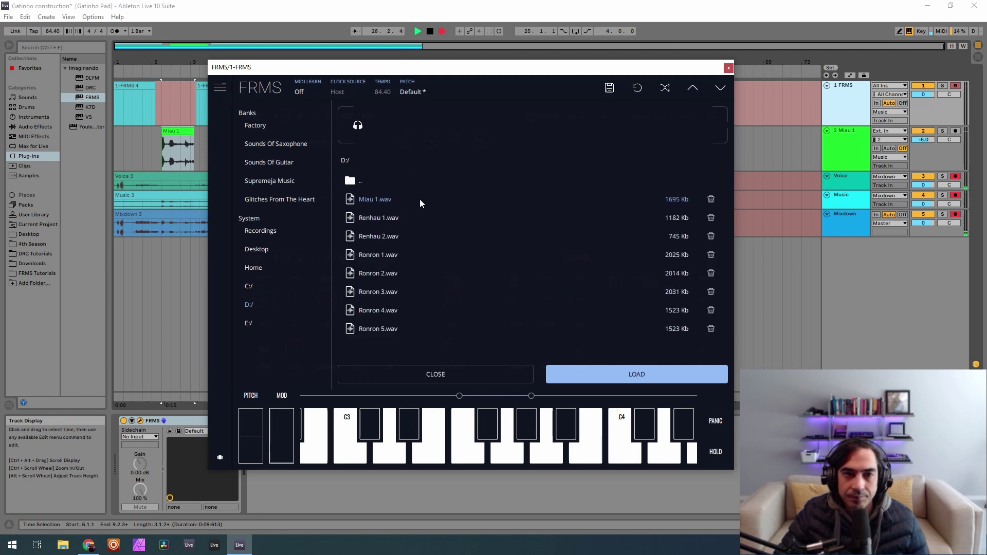
{"action": "left_click", "coordinate": [569, 374]}
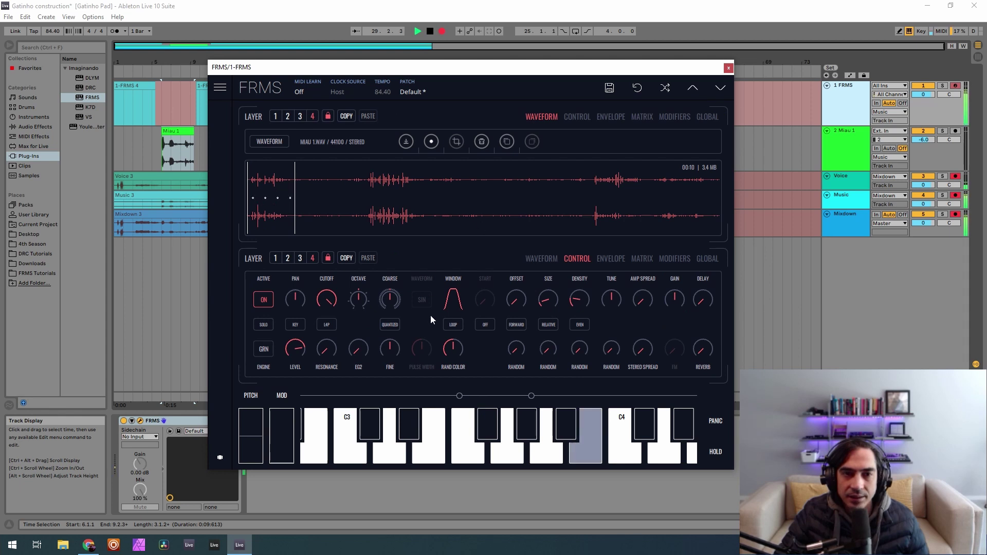
Step: On layer 4, turn Offset to 0.257, Fine to 0.487 and Cutoff to 0.920
{"action": "left_click_drag", "start_coordinate": [515, 299], "coordinate": [510, 264]}
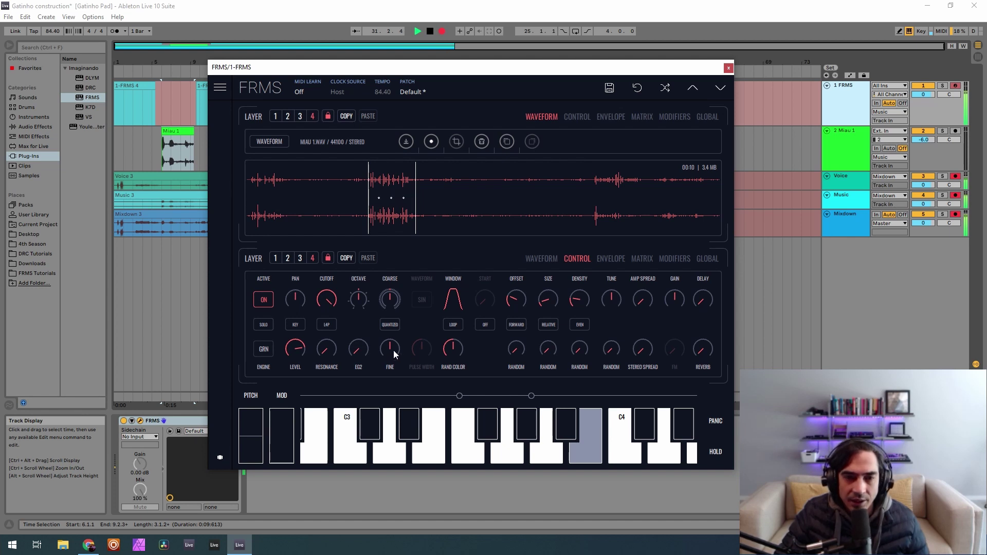
{"action": "left_click_drag", "start_coordinate": [393, 350], "coordinate": [397, 298]}
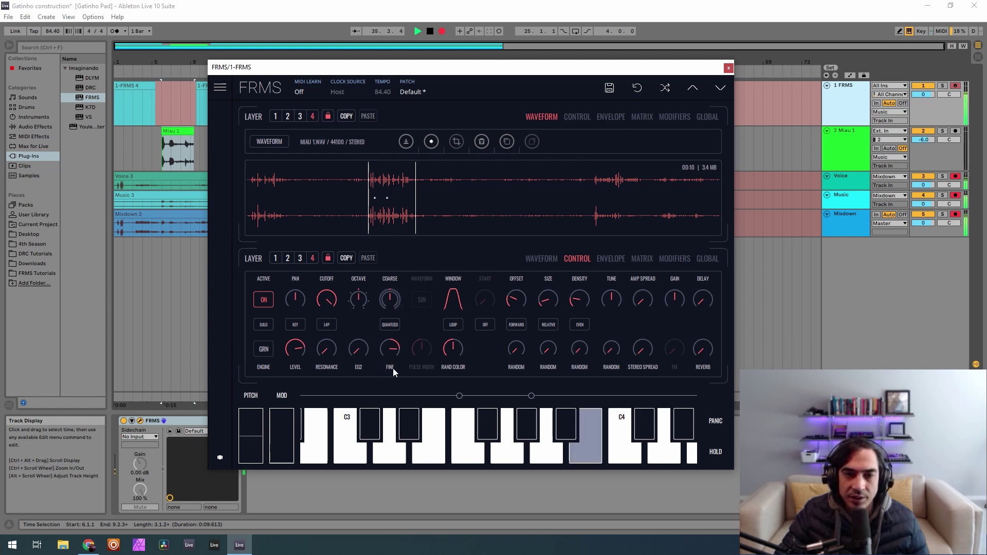
{"action": "left_click", "coordinate": [276, 258]}
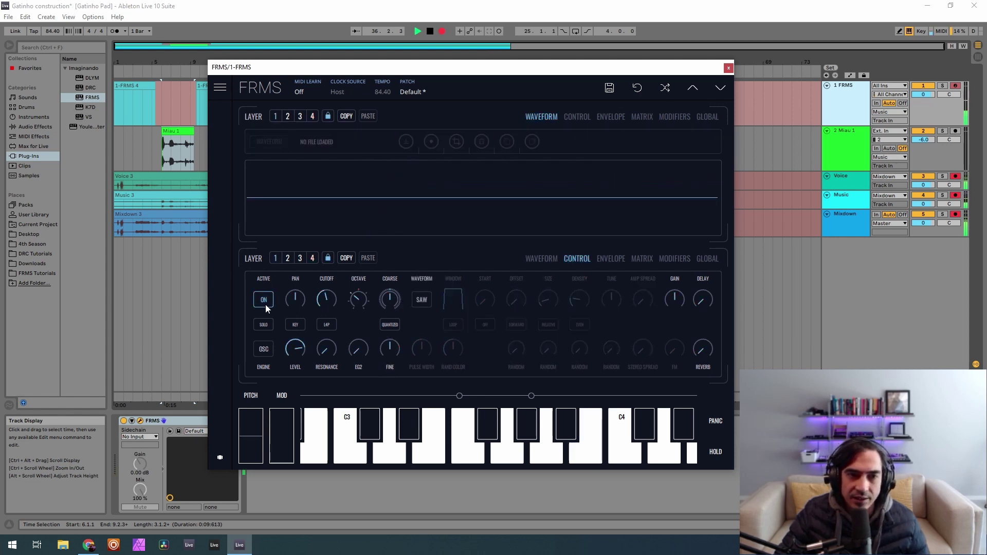
{"action": "left_click", "coordinate": [315, 257]}
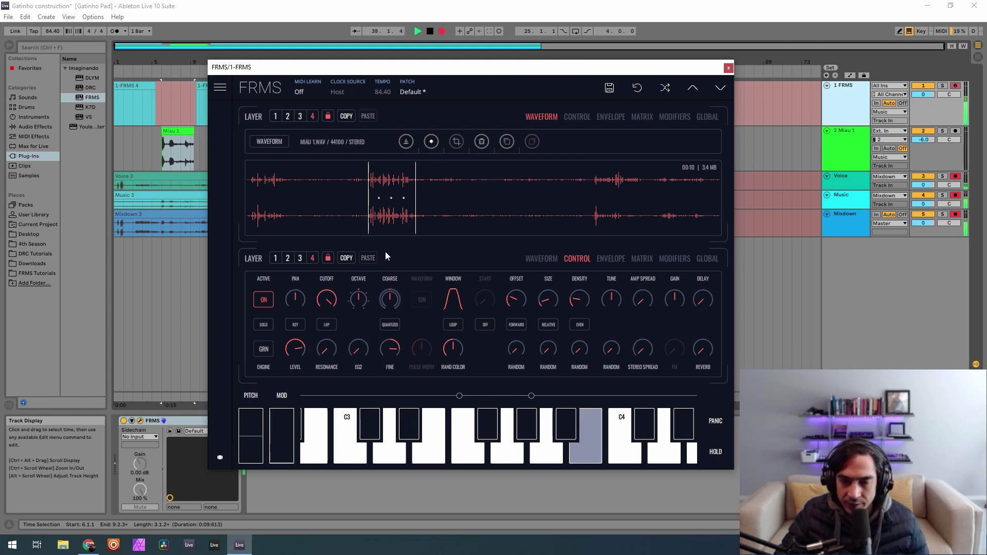
{"action": "left_click_drag", "start_coordinate": [324, 298], "coordinate": [326, 325]}
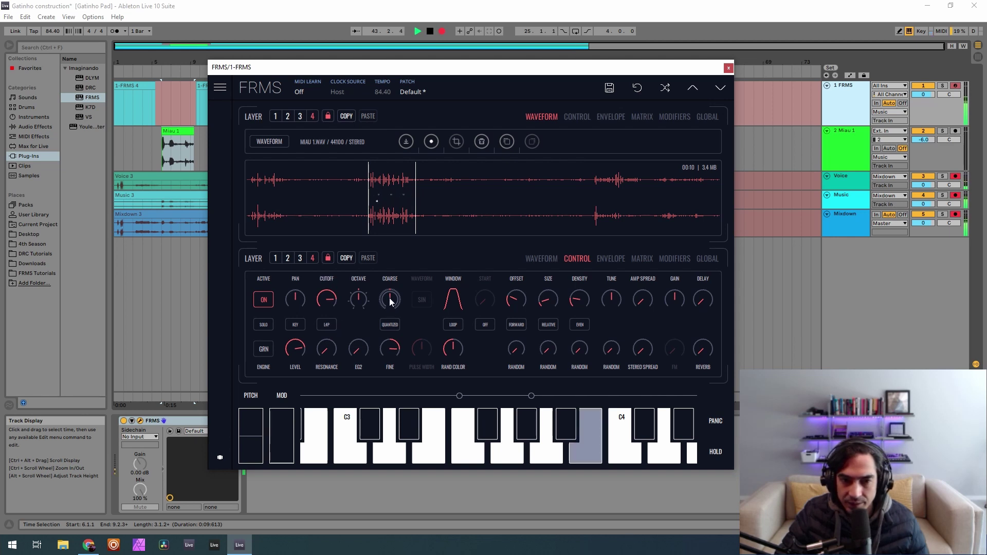
{"action": "left_click_drag", "start_coordinate": [395, 304], "coordinate": [414, 293]}
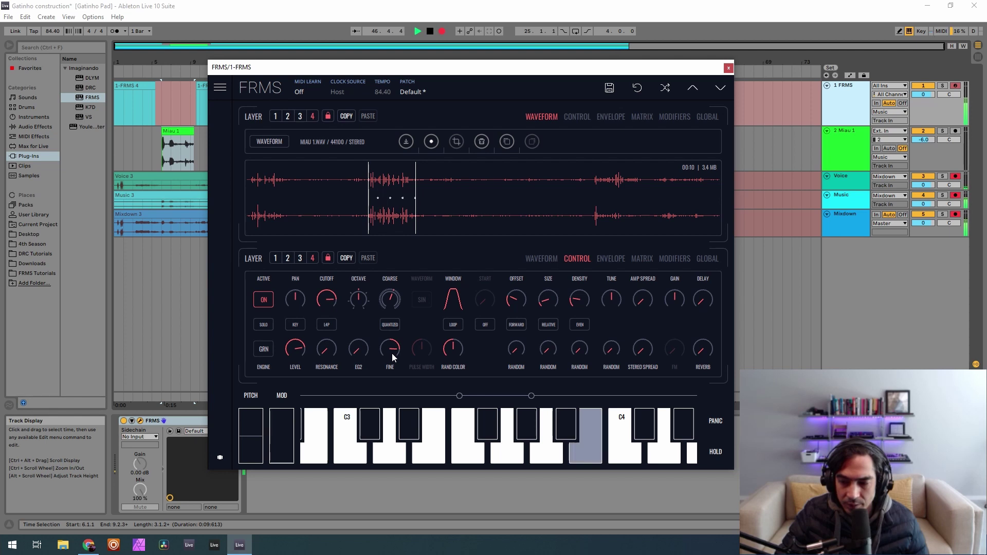
{"action": "left_click", "coordinate": [360, 299]}
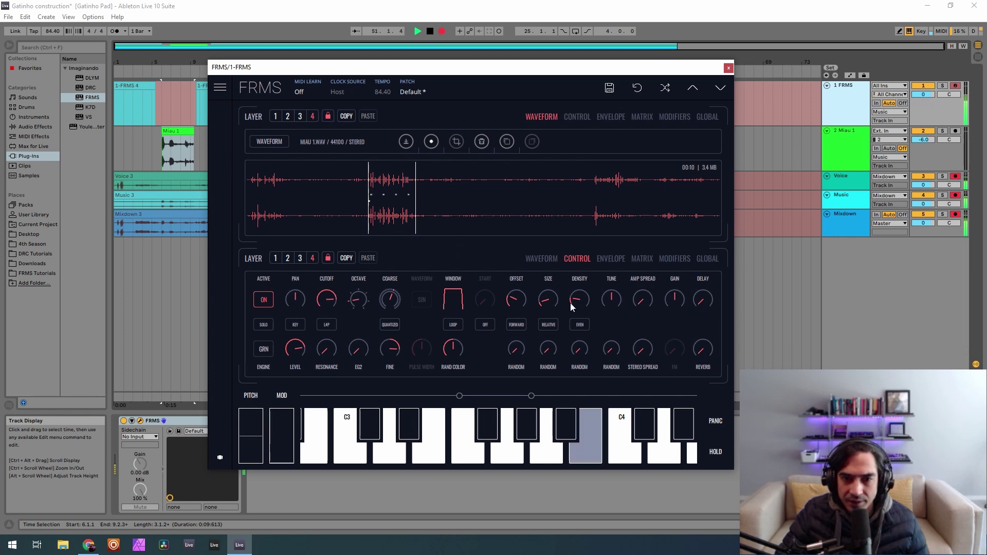
Step: Enable layer 4's grain start at about 0.233 and raise the grain offset to 0.283
{"action": "left_click", "coordinate": [487, 325]}
{"action": "mouse_move", "coordinate": [483, 308]}
{"action": "left_mouse_down"}
{"action": "mouse_move", "coordinate": [492, 264]}
{"action": "mouse_move", "coordinate": [484, 274]}
{"action": "left_mouse_up"}
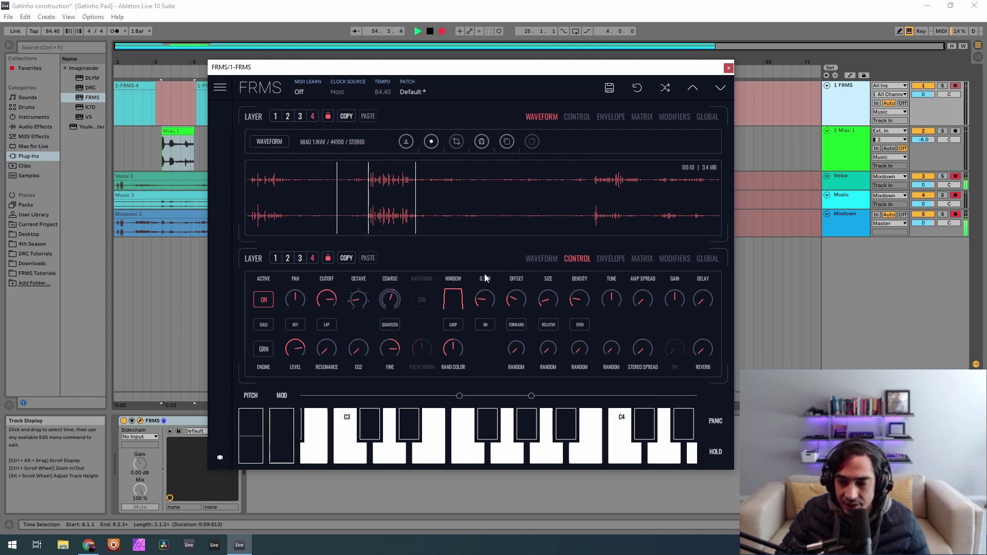
{"action": "left_click_drag", "start_coordinate": [484, 274], "coordinate": [523, 264]}
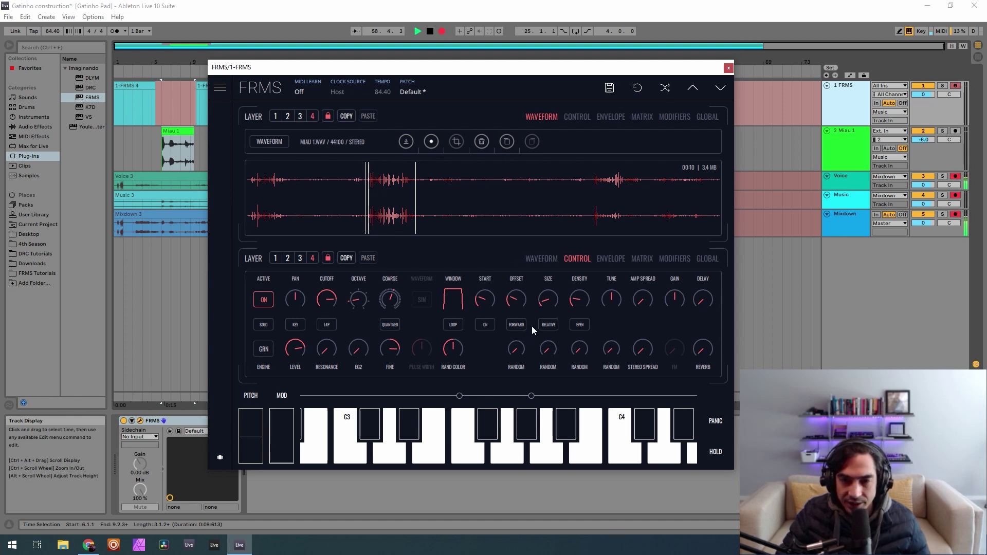
{"action": "mouse_move", "coordinate": [518, 298]}
{"action": "left_click_drag", "start_coordinate": [518, 298], "coordinate": [532, 292]}
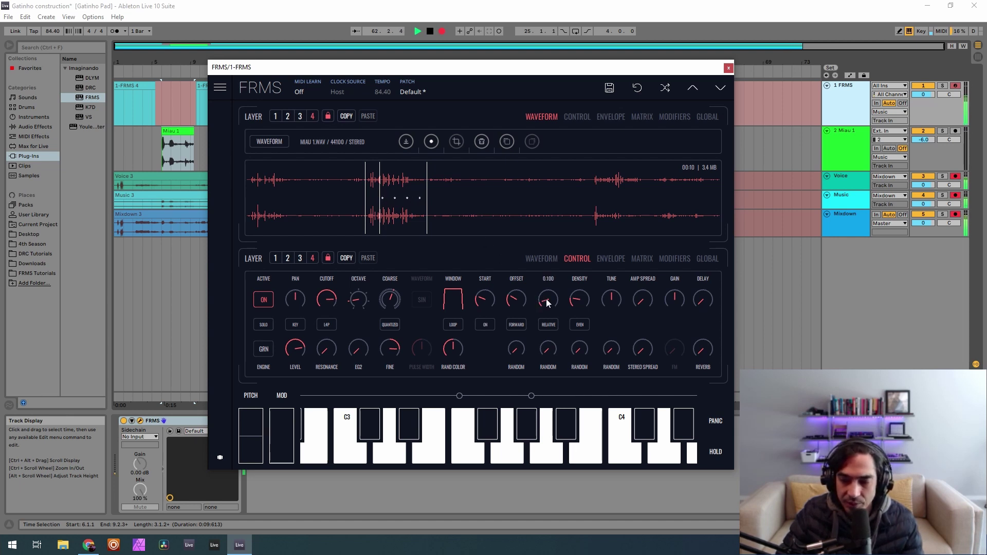
Step: Shrink grain size to 0.070 and density to 0.080 with ping-pong looping
{"action": "left_click_drag", "start_coordinate": [546, 299], "coordinate": [541, 306]}
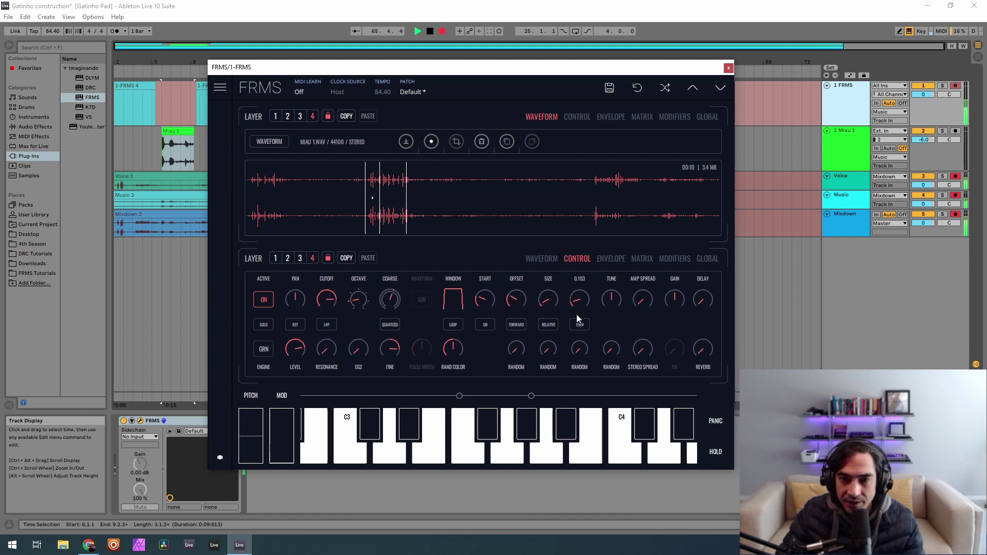
{"action": "left_click_drag", "start_coordinate": [577, 314], "coordinate": [588, 316]}
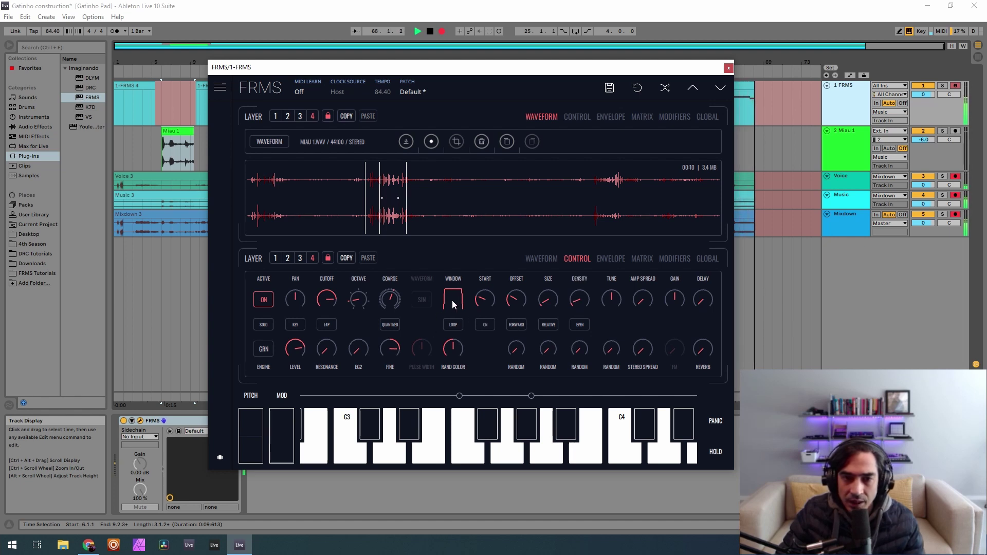
{"action": "left_click", "coordinate": [454, 324]}
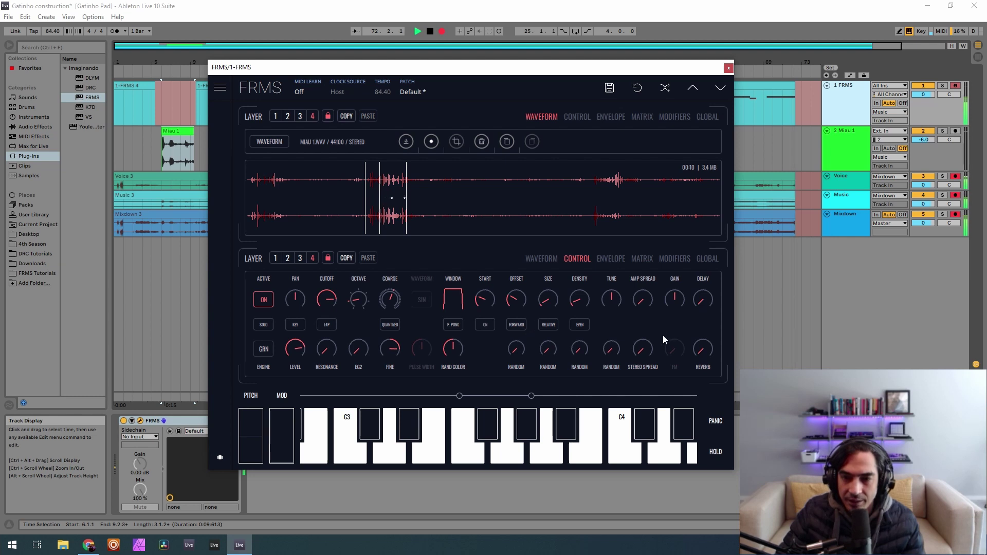
Step: Raise layer 4's reverb to 0.190 and view the global settings page
{"action": "mouse_move", "coordinate": [704, 347]}
{"action": "left_click_drag", "start_coordinate": [711, 341], "coordinate": [703, 318]}
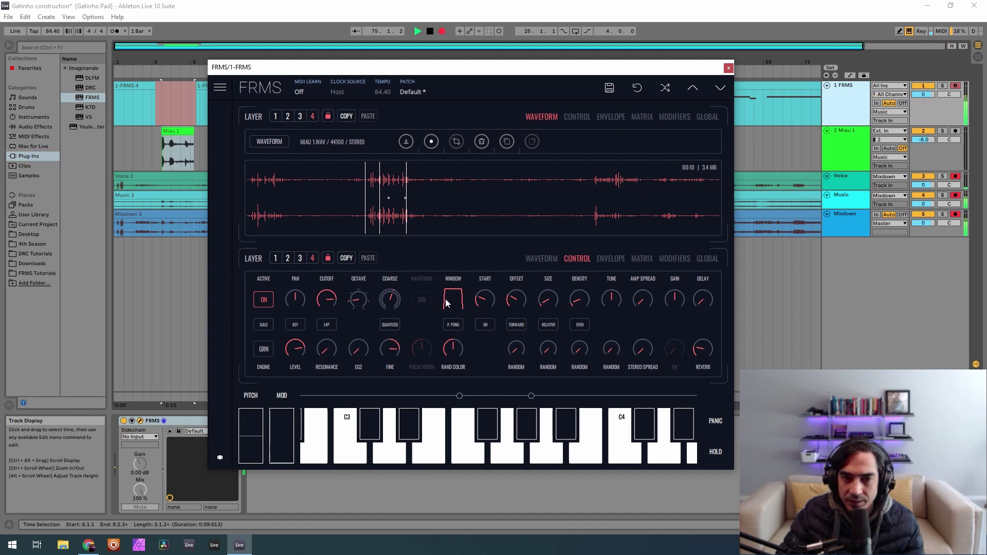
{"action": "left_click", "coordinate": [708, 259]}
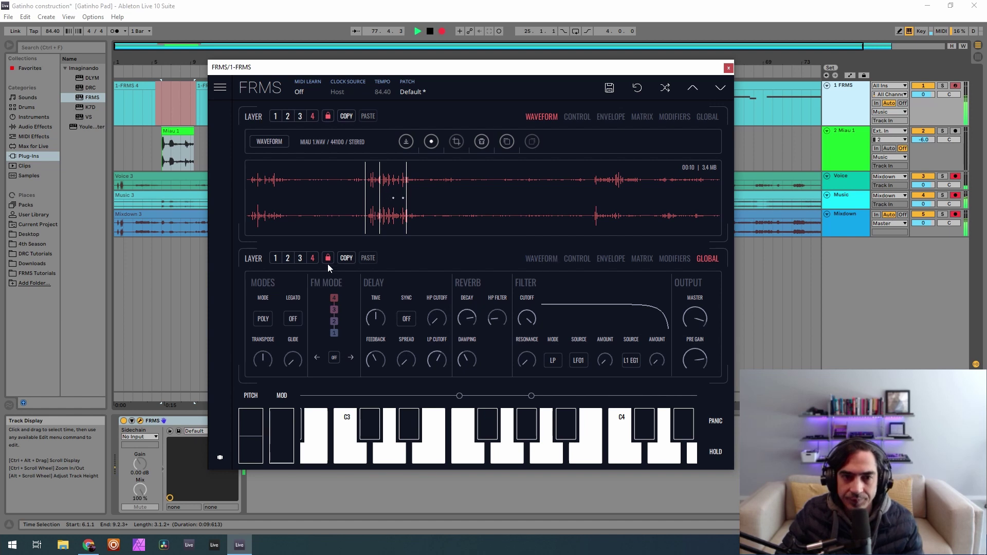
Step: Select the empty layer 2, show its CONTROL parameters and pick Miau 1.wav on D:/
{"action": "left_click", "coordinate": [301, 257]}
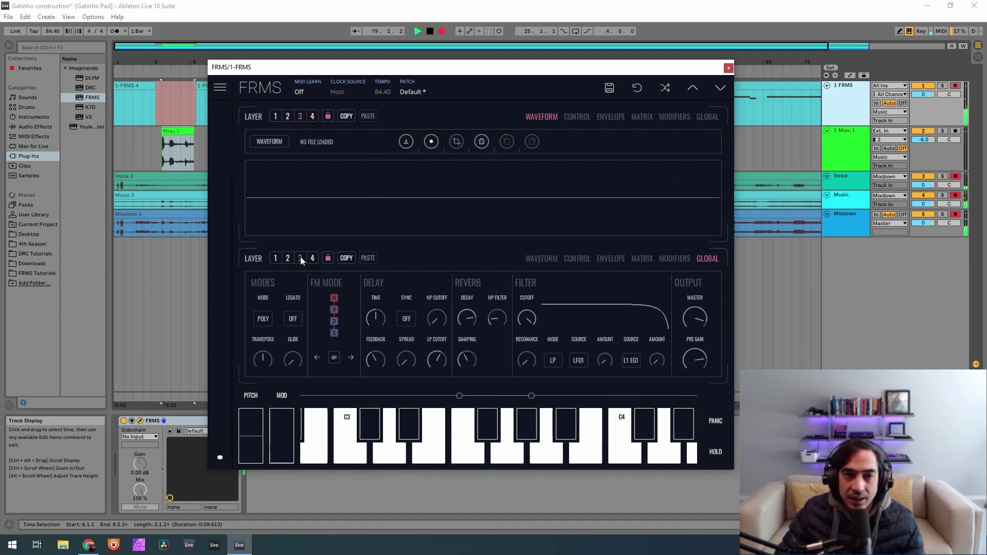
{"action": "left_click", "coordinate": [287, 258]}
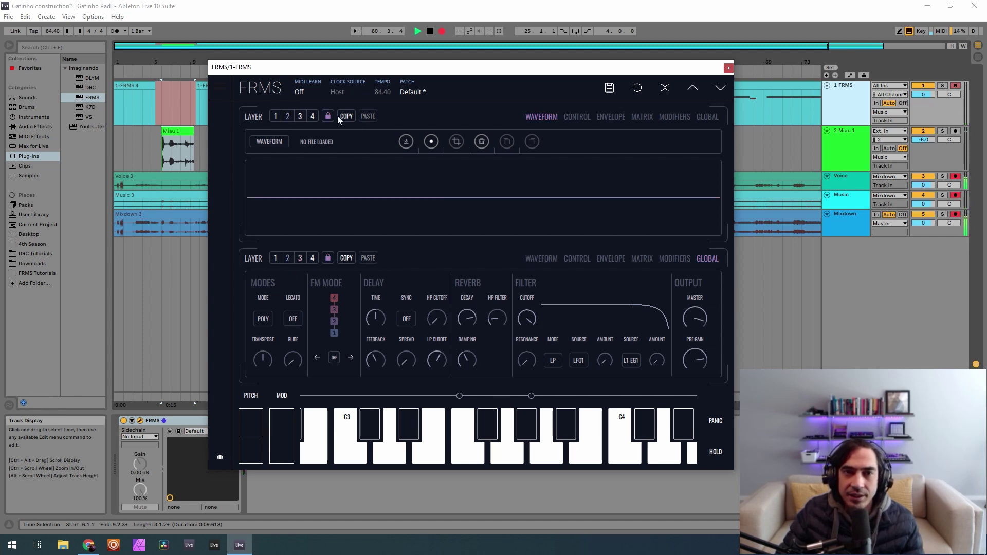
{"action": "left_click", "coordinate": [313, 261]}
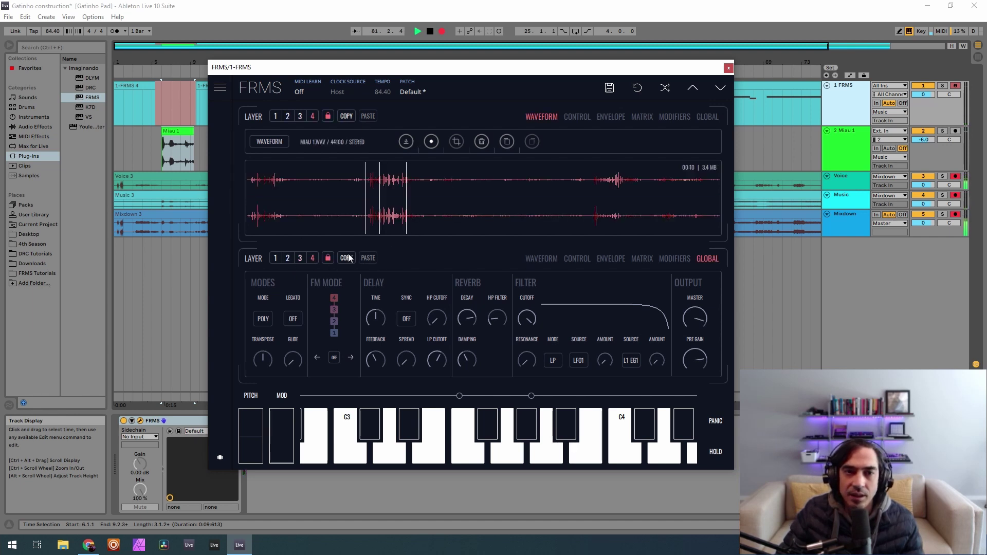
{"action": "left_click", "coordinate": [288, 260]}
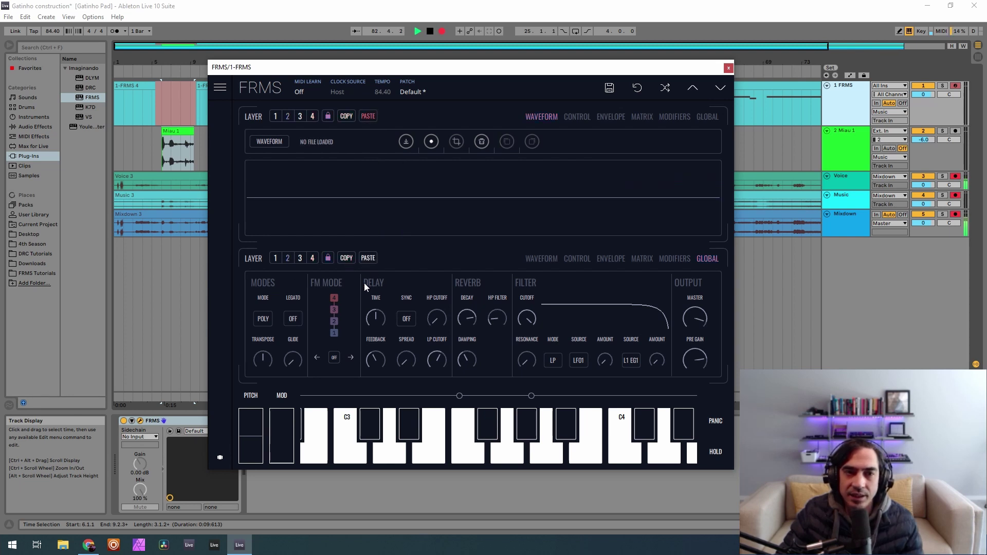
{"action": "left_click", "coordinate": [565, 259]}
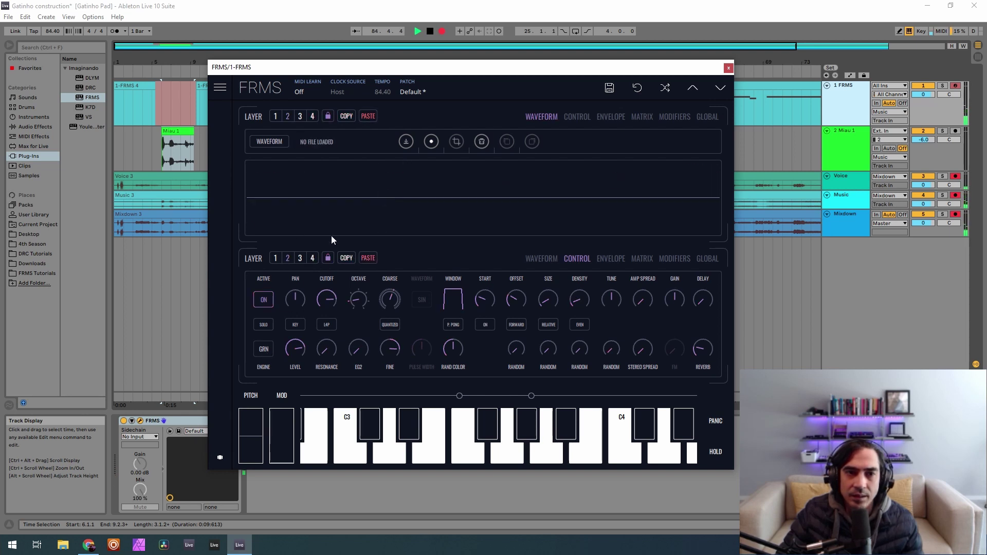
{"action": "left_click", "coordinate": [406, 142]}
{"action": "left_click", "coordinate": [378, 202]}
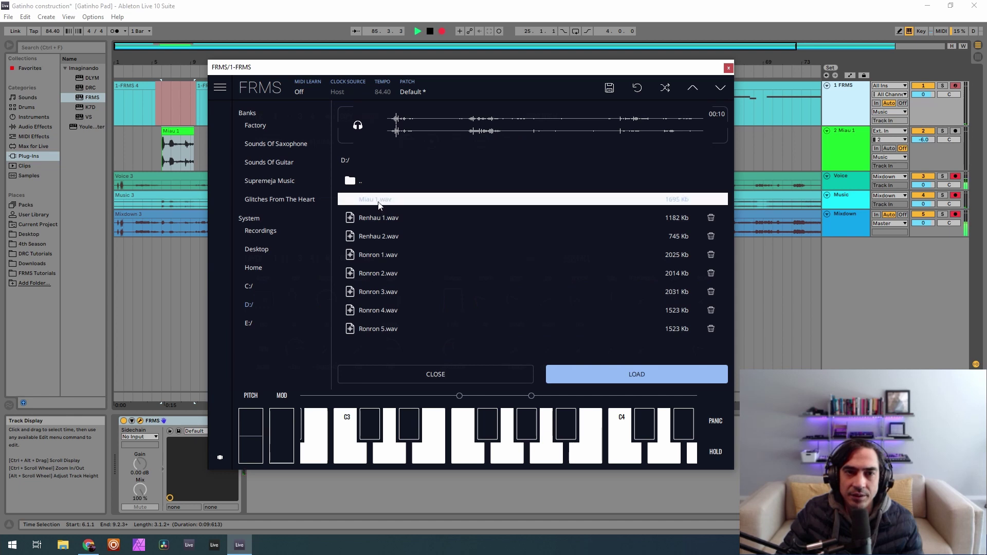
Step: Load the selected Miau 1.wav into layer 2
{"action": "left_click", "coordinate": [583, 376]}
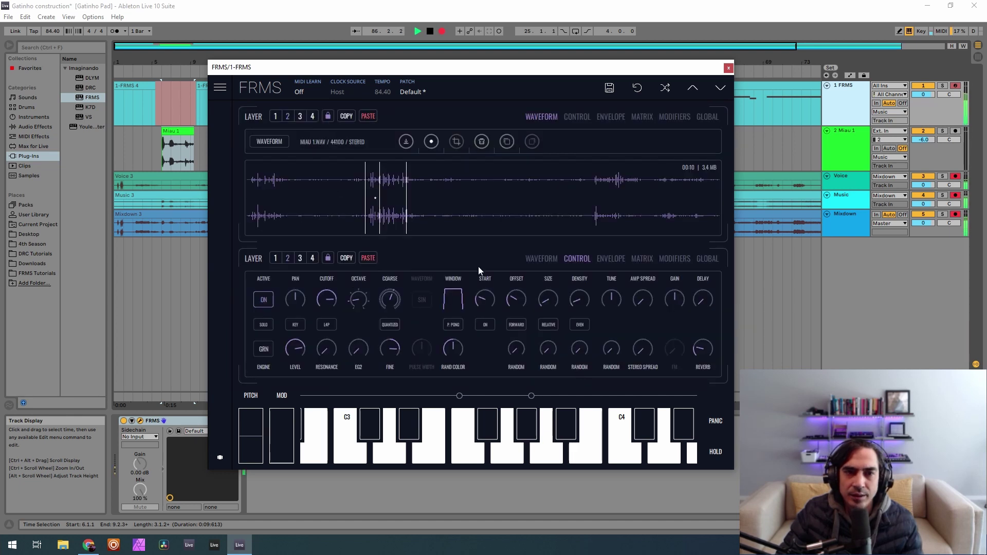
Step: Lower layer 2's filter cutoff to about 0.837
{"action": "left_click", "coordinate": [313, 115]}
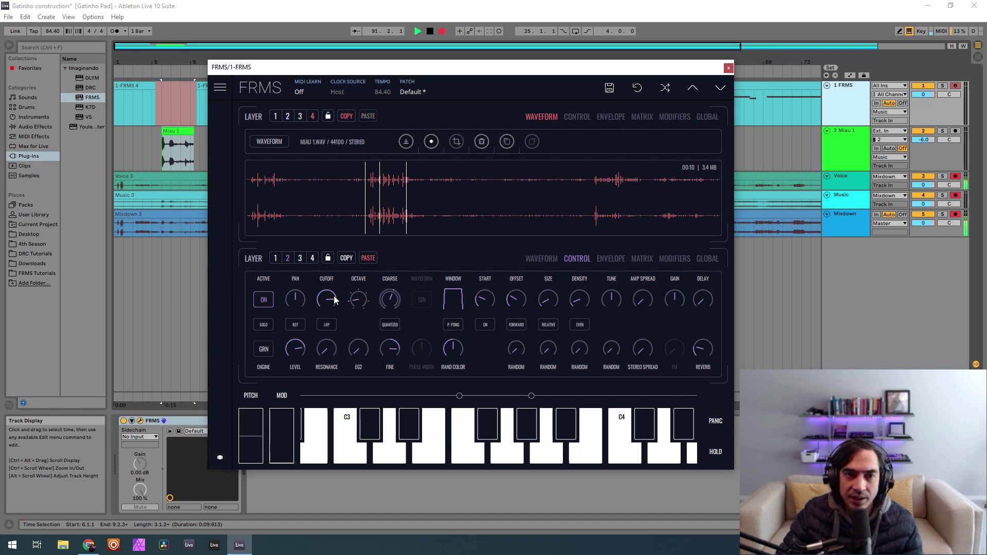
{"action": "left_click", "coordinate": [288, 116]}
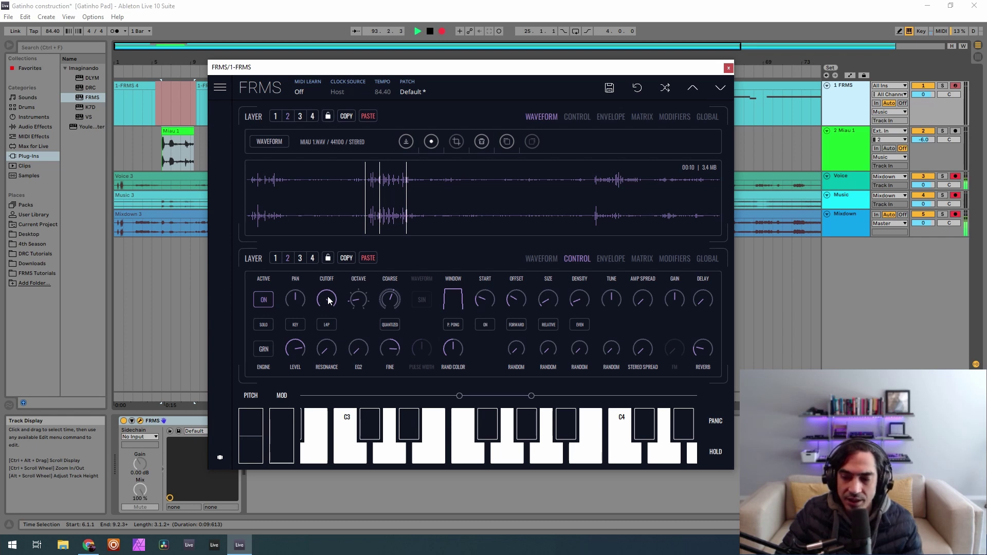
{"action": "left_click_drag", "start_coordinate": [329, 301], "coordinate": [323, 326]}
{"action": "mouse_move", "coordinate": [359, 297]}
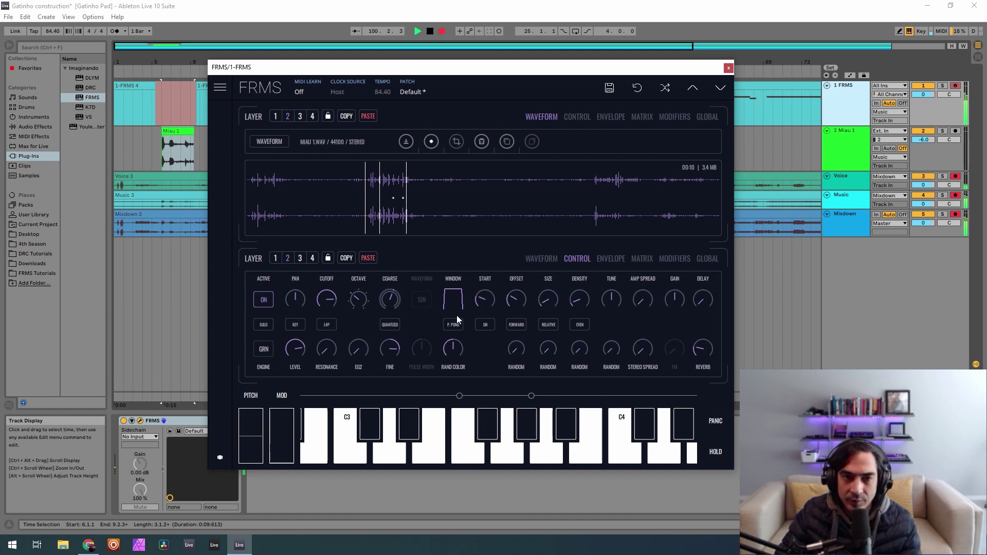
Step: Try a saw oscillator on layer 2, compare layers, then return it to the granular engine
{"action": "left_click", "coordinate": [287, 116]}
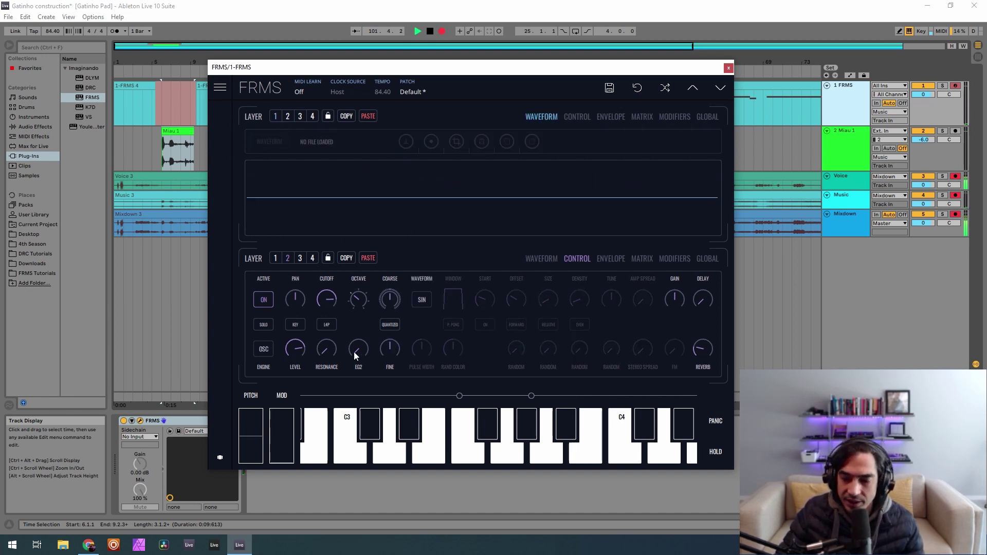
{"action": "left_click", "coordinate": [422, 303]}
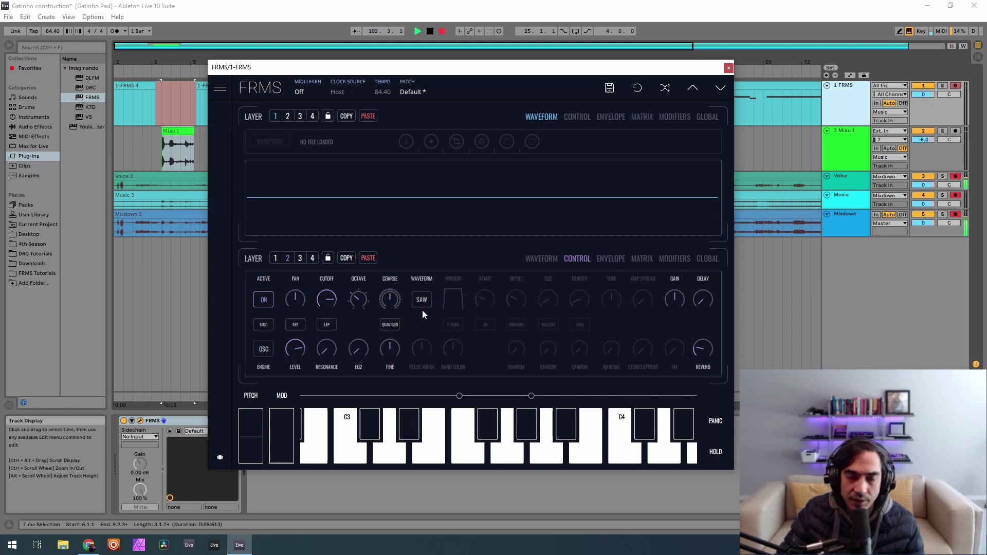
{"action": "left_click", "coordinate": [289, 116]}
{"action": "left_click", "coordinate": [297, 114]}
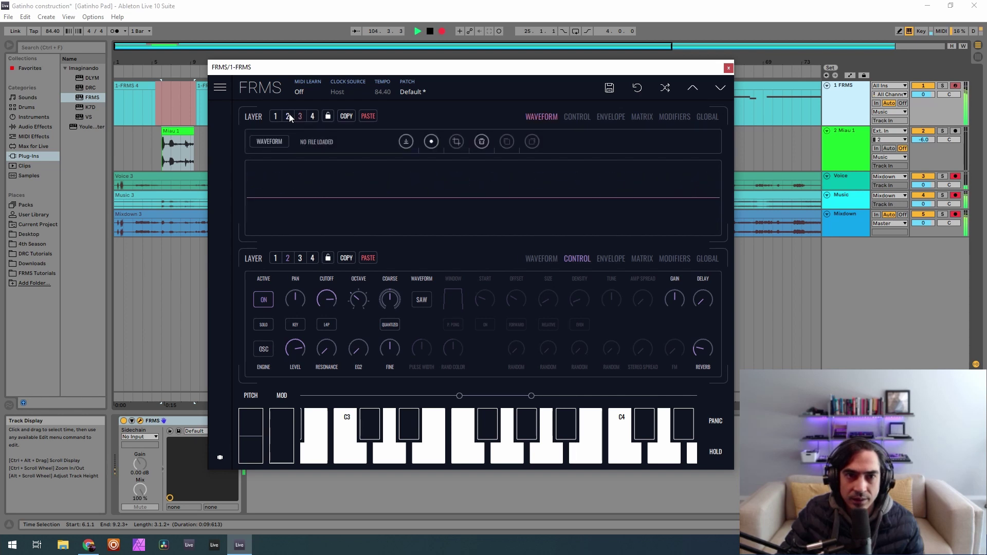
{"action": "left_click", "coordinate": [288, 116]}
{"action": "left_click", "coordinate": [264, 348]}
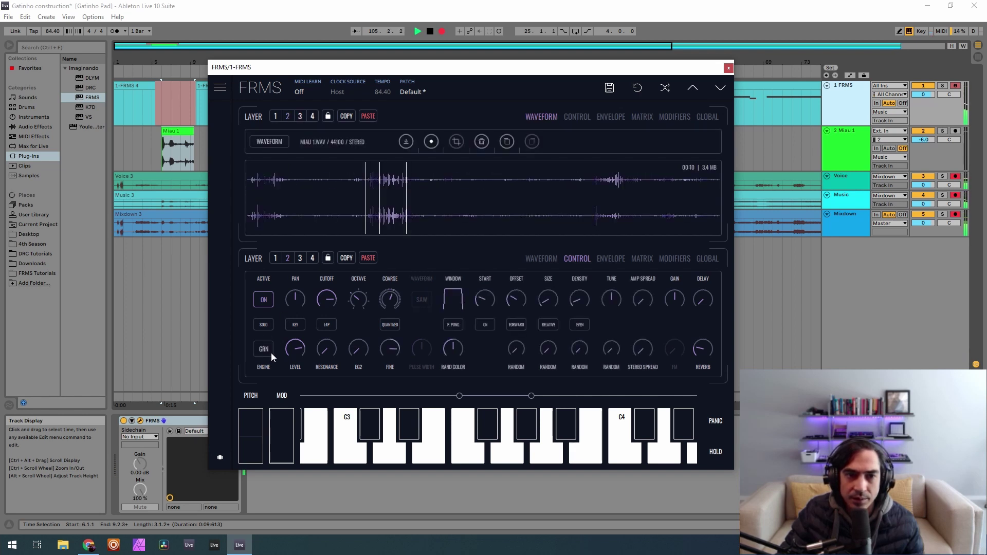
Step: Activate layer 1 as an oscillator with cutoff about 0.457 and fine tune -0.067
{"action": "left_click", "coordinate": [275, 256]}
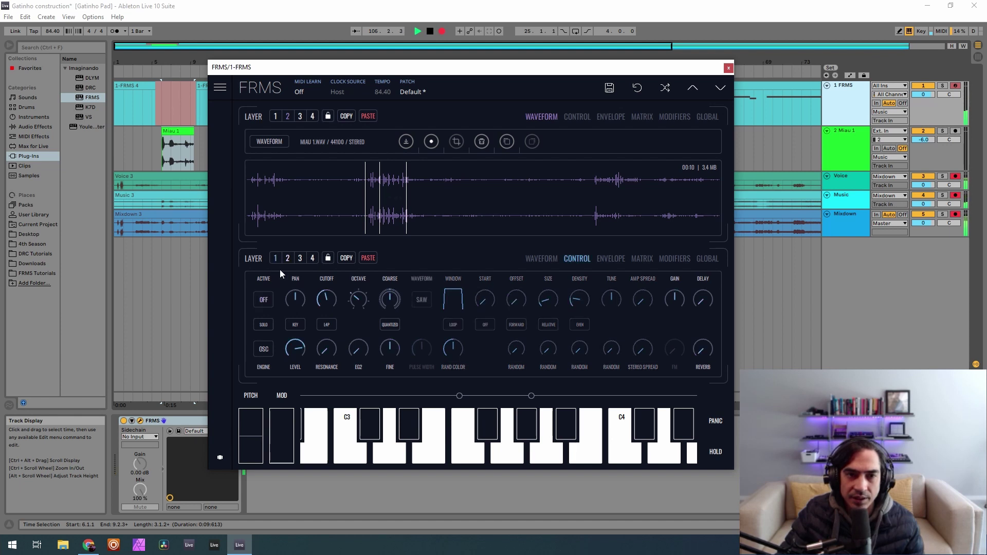
{"action": "left_click", "coordinate": [265, 348]}
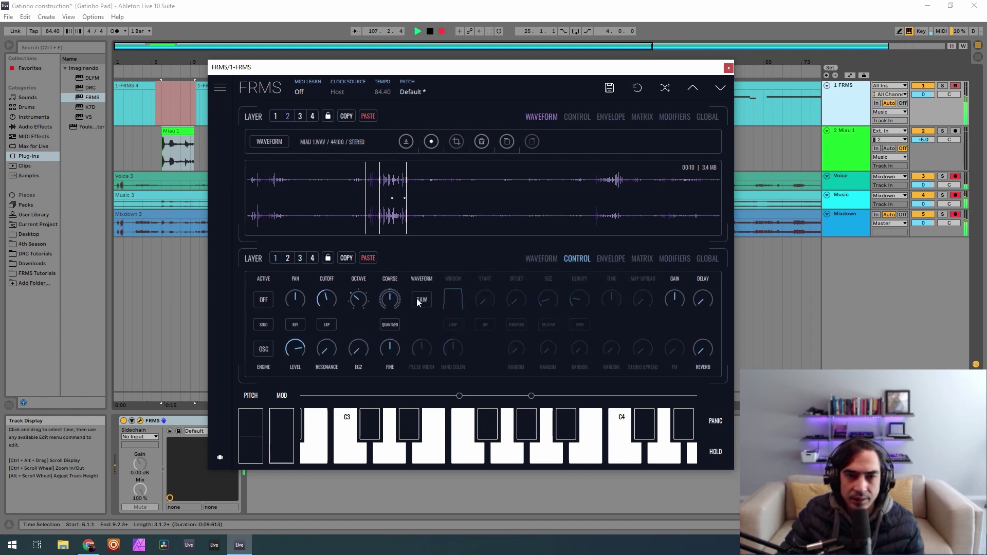
{"action": "left_click", "coordinate": [261, 304]}
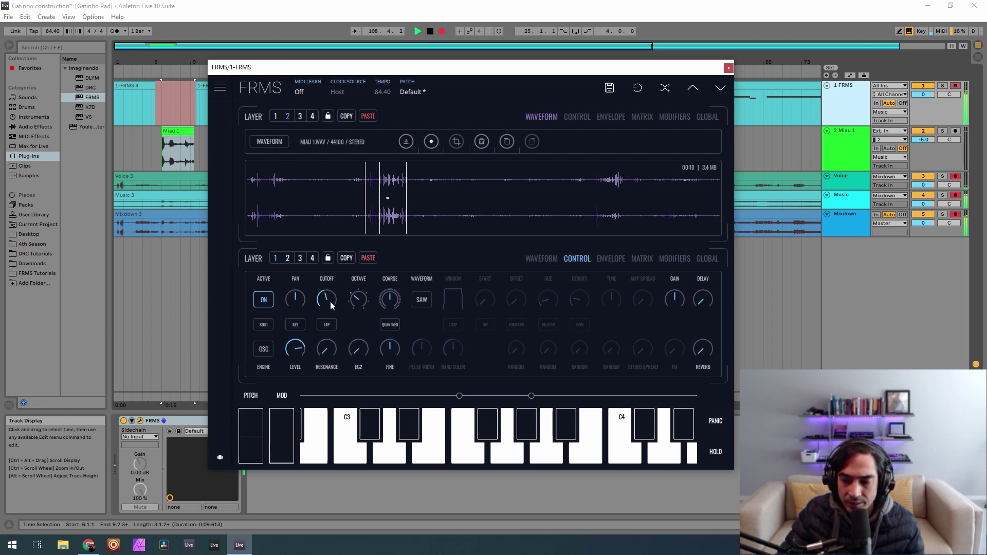
{"action": "left_click_drag", "start_coordinate": [330, 301], "coordinate": [329, 303]}
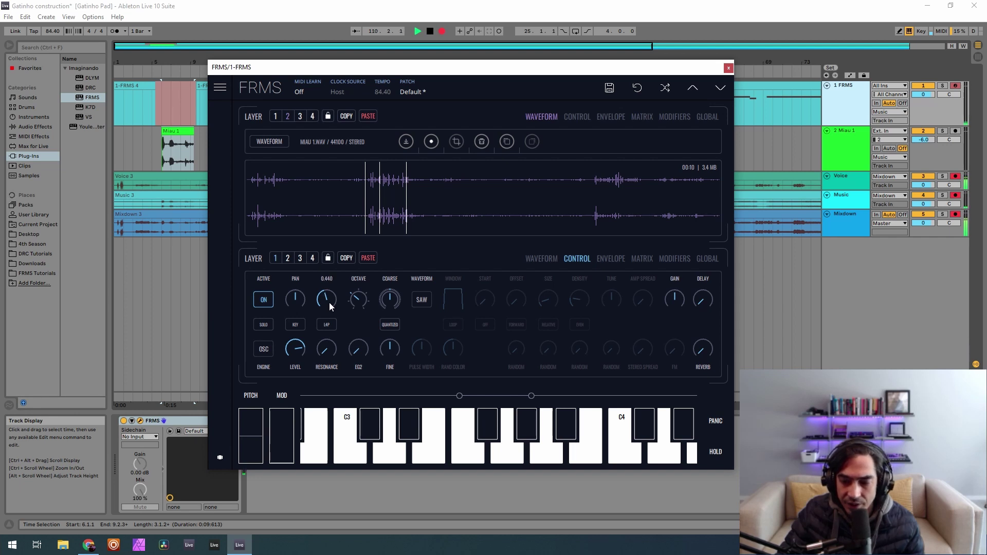
{"action": "left_click_drag", "start_coordinate": [337, 300], "coordinate": [339, 300]}
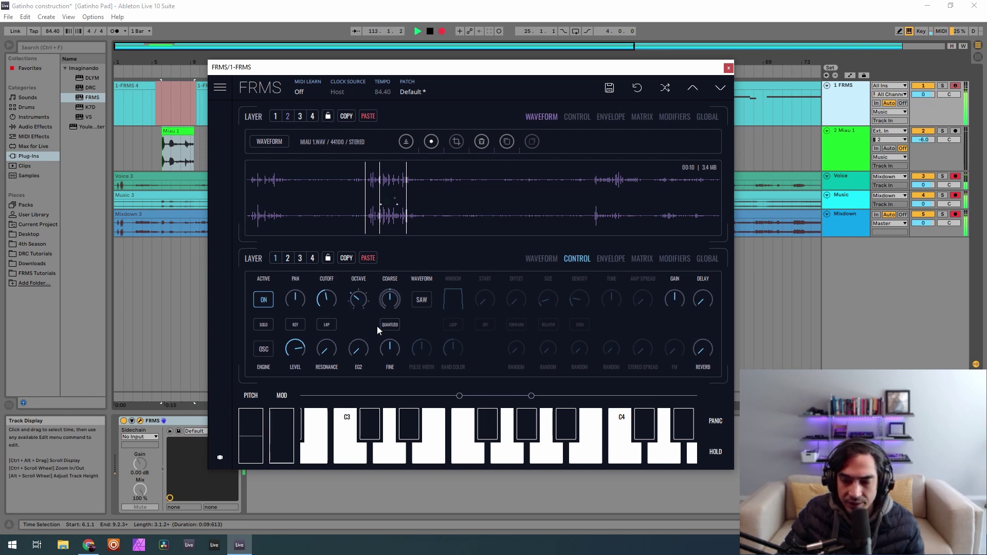
{"action": "left_click_drag", "start_coordinate": [389, 349], "coordinate": [380, 354]}
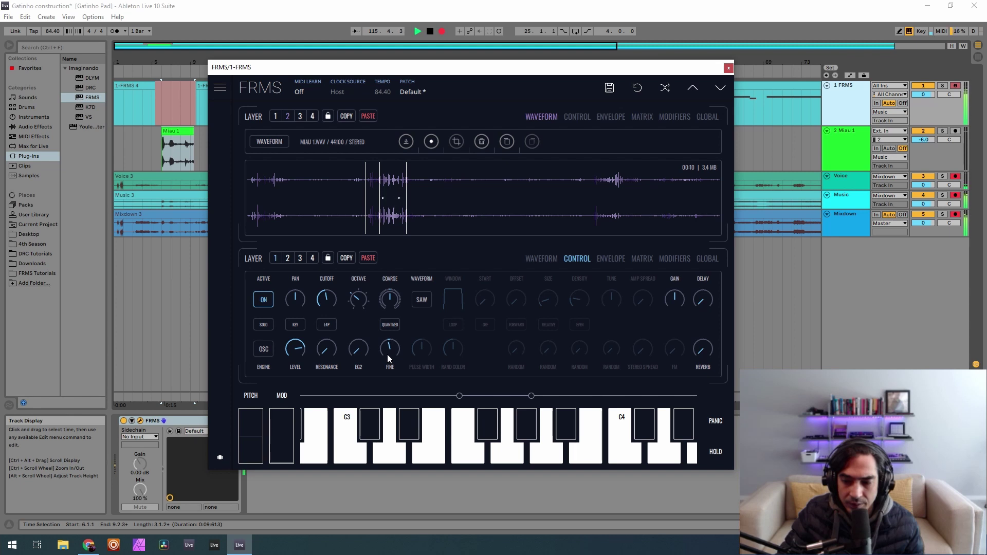
{"action": "left_click", "coordinate": [300, 257]}
Step: Make layer 3 a saw oscillator with a lowered cutoff, detuned slightly flat
{"action": "left_click", "coordinate": [257, 351]}
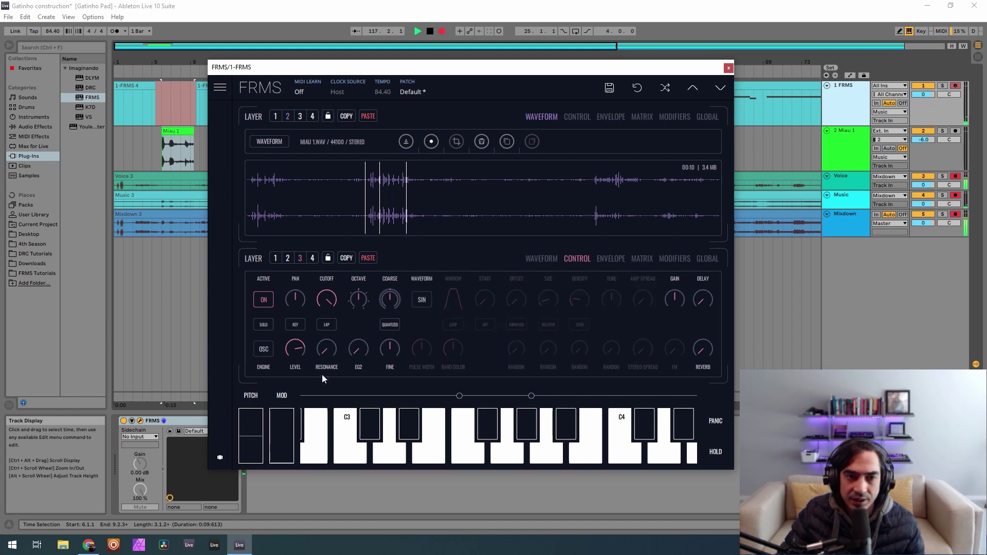
{"action": "left_click", "coordinate": [420, 299]}
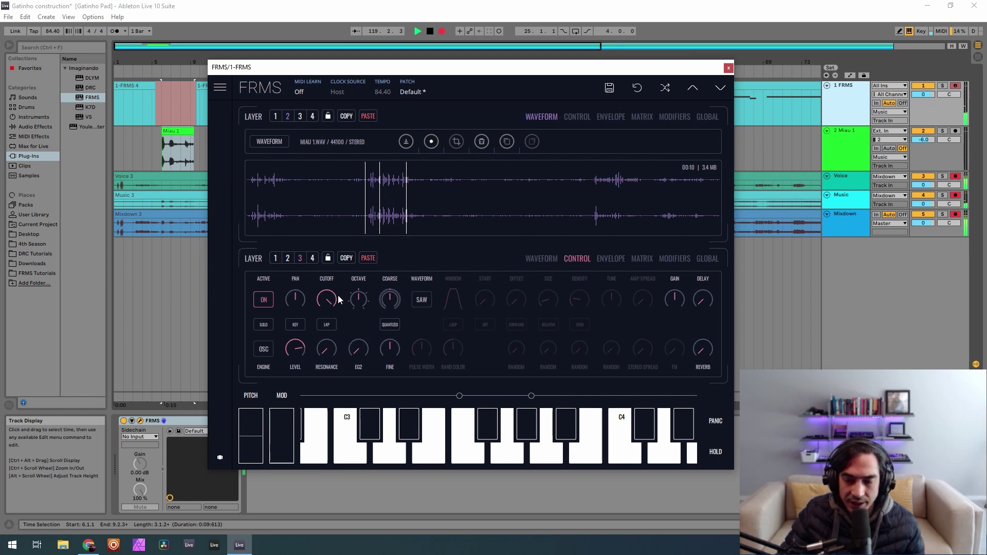
{"action": "left_click_drag", "start_coordinate": [338, 295], "coordinate": [323, 363]}
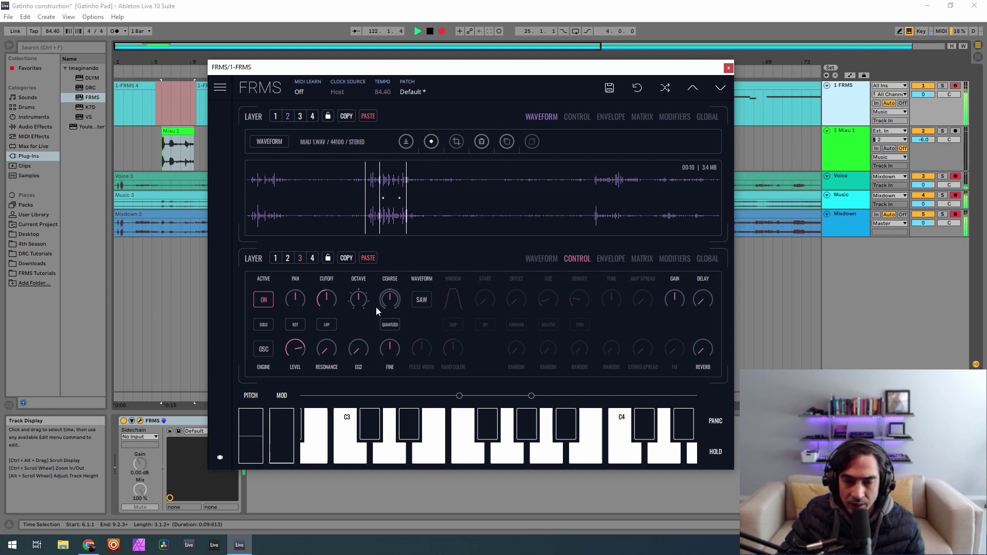
{"action": "left_click_drag", "start_coordinate": [387, 342], "coordinate": [385, 349]}
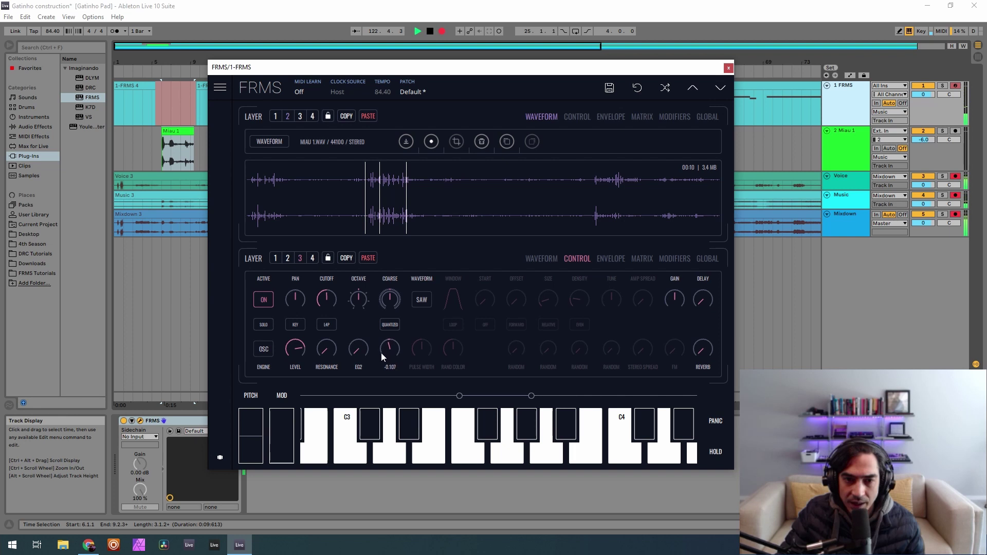
Step: Retune layer 3 slightly sharp, drop it one octave and lower its level to 0.410
{"action": "left_click", "coordinate": [276, 259]}
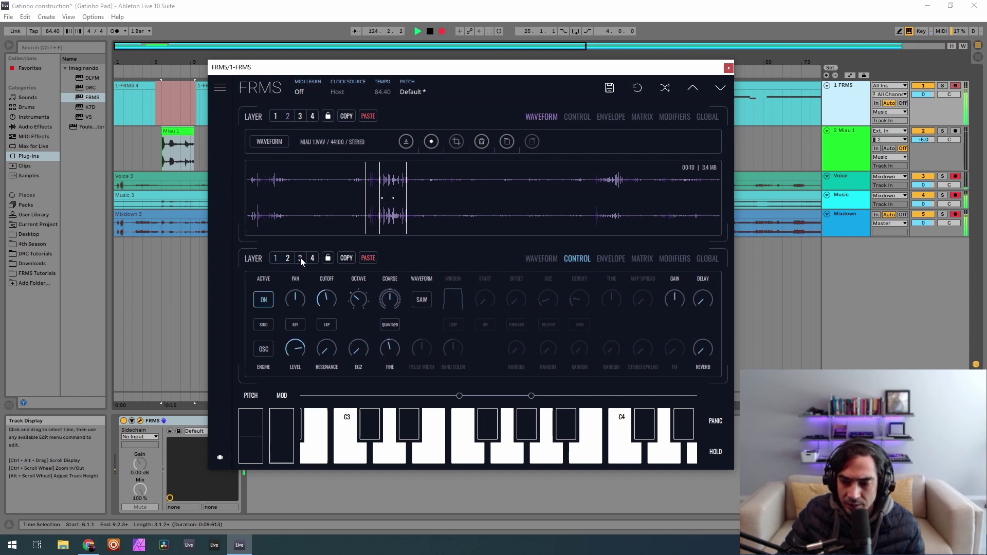
{"action": "left_click", "coordinate": [300, 258]}
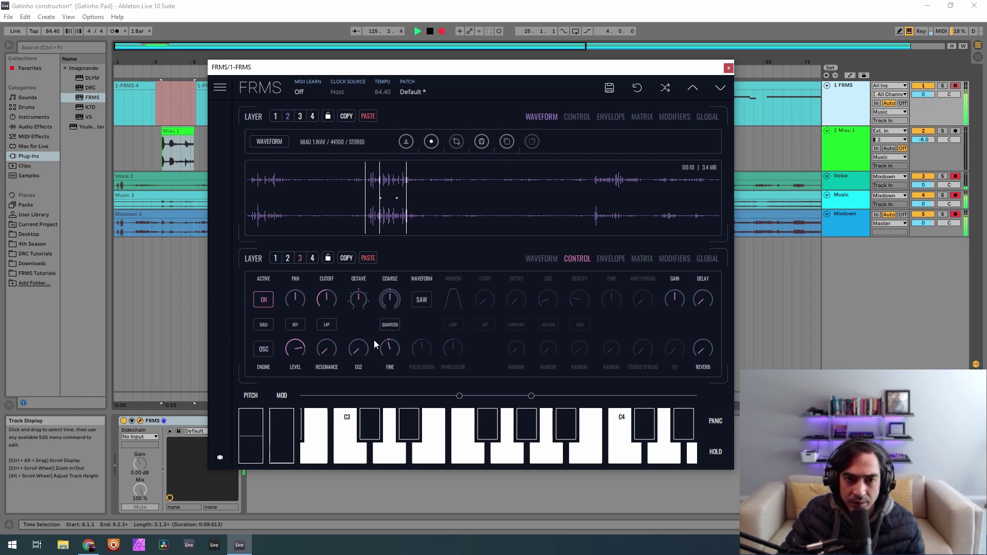
{"action": "left_click_drag", "start_coordinate": [391, 343], "coordinate": [411, 328]}
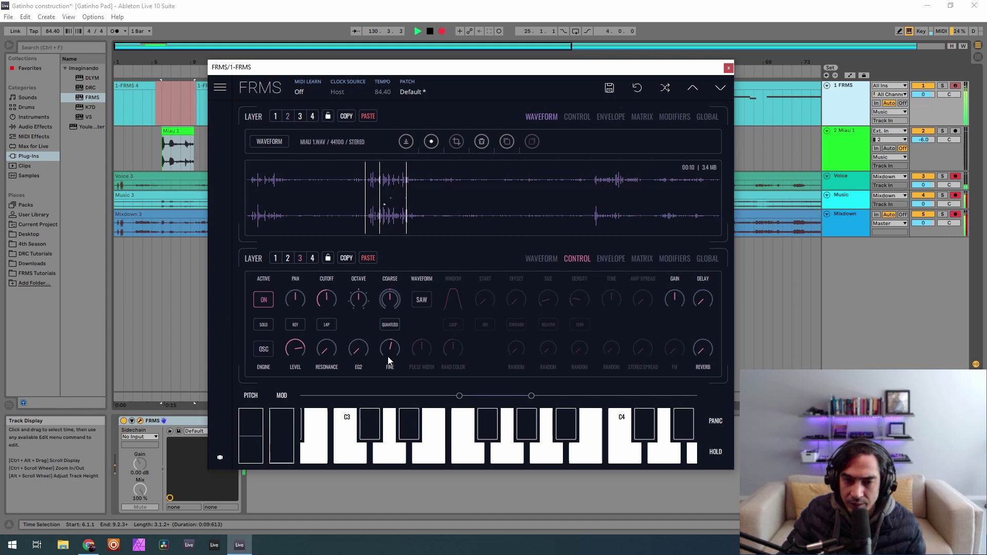
{"action": "left_click_drag", "start_coordinate": [364, 301], "coordinate": [361, 321]}
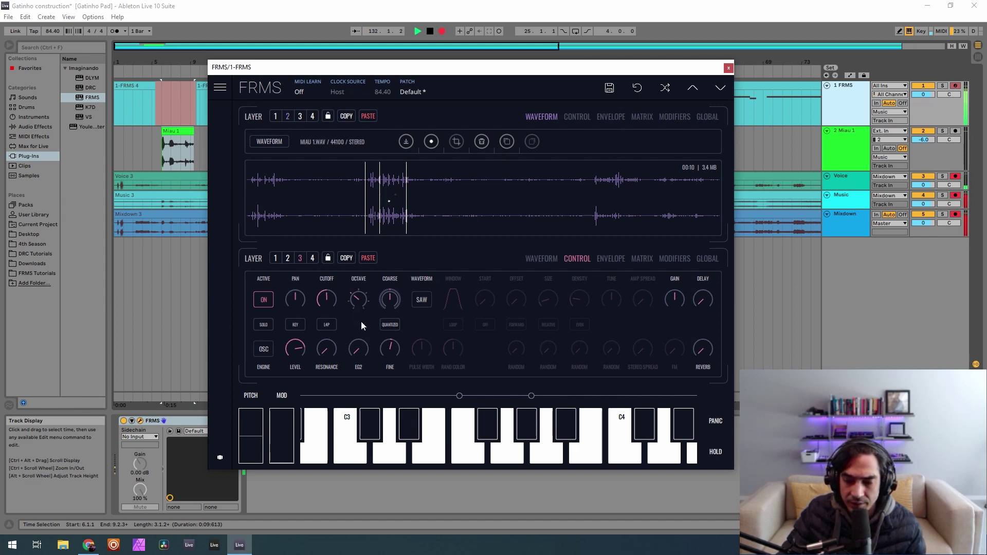
{"action": "left_click_drag", "start_coordinate": [295, 368], "coordinate": [296, 414]}
Step: Compare the settings of FRMS layers 4, 2, 1 and 3
{"action": "left_click", "coordinate": [312, 258]}
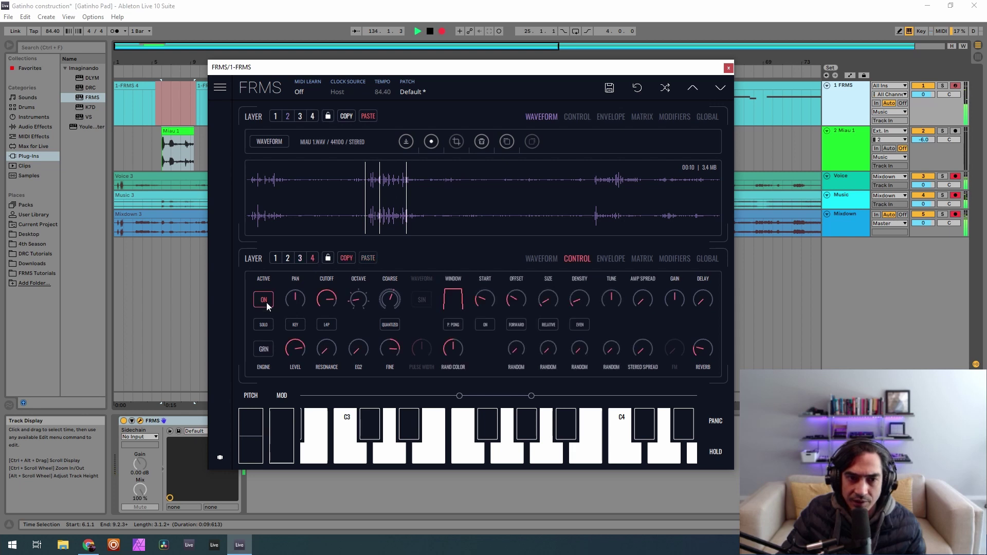
{"action": "left_click", "coordinate": [286, 258]}
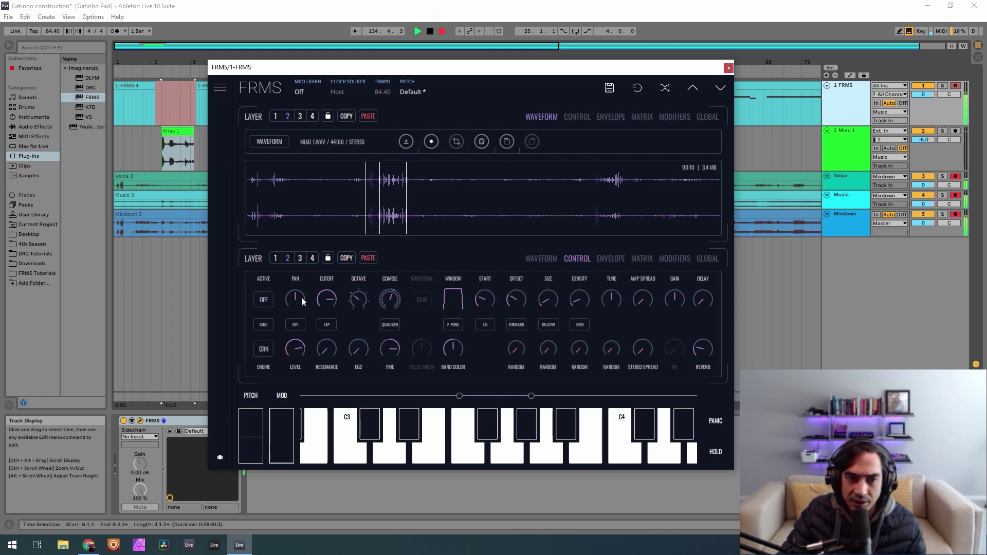
{"action": "left_click", "coordinate": [278, 258]}
{"action": "left_click", "coordinate": [300, 258]}
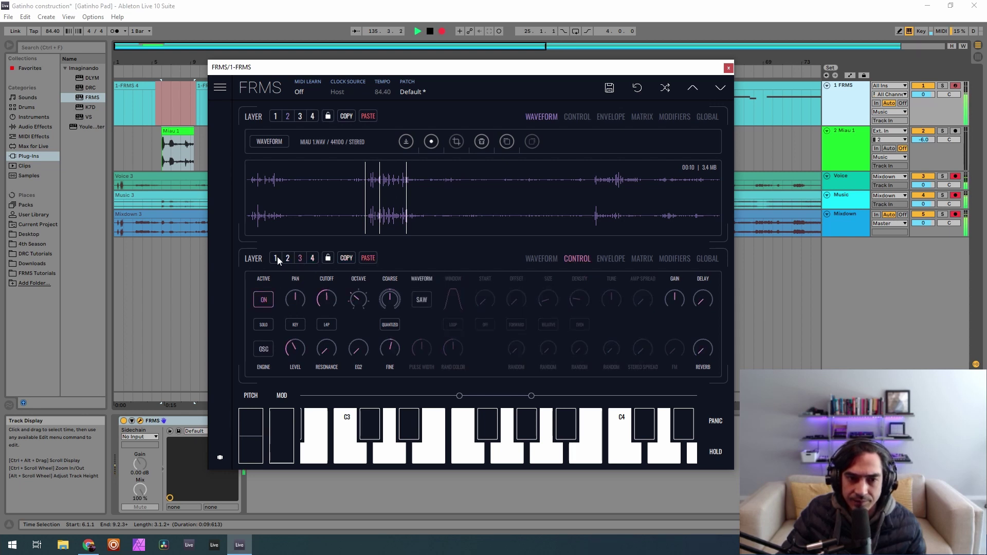
Step: Lower layer 1's saw oscillator level to about 0.41, checking it against layer 2
{"action": "left_click", "coordinate": [276, 257]}
{"action": "left_click_drag", "start_coordinate": [302, 368], "coordinate": [310, 407]}
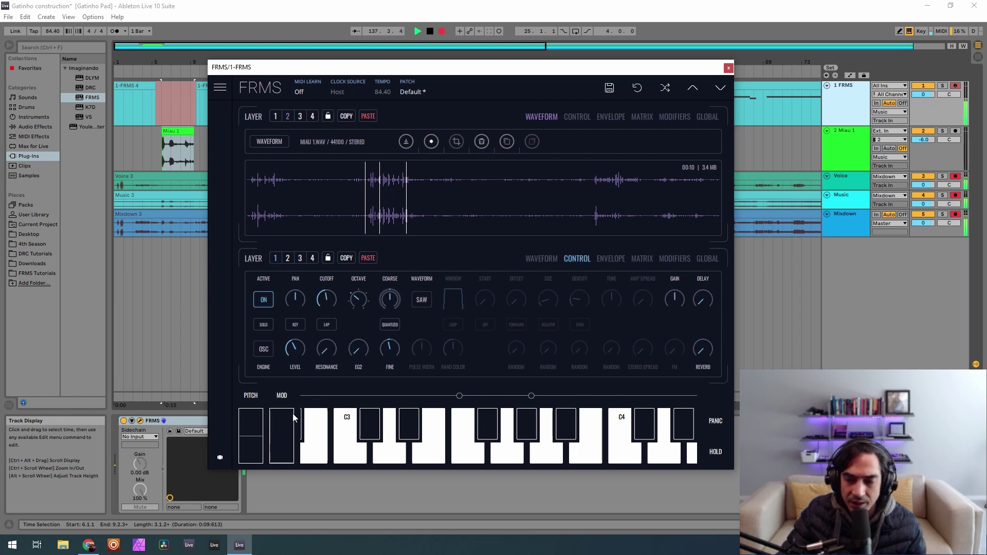
{"action": "left_click", "coordinate": [287, 259]}
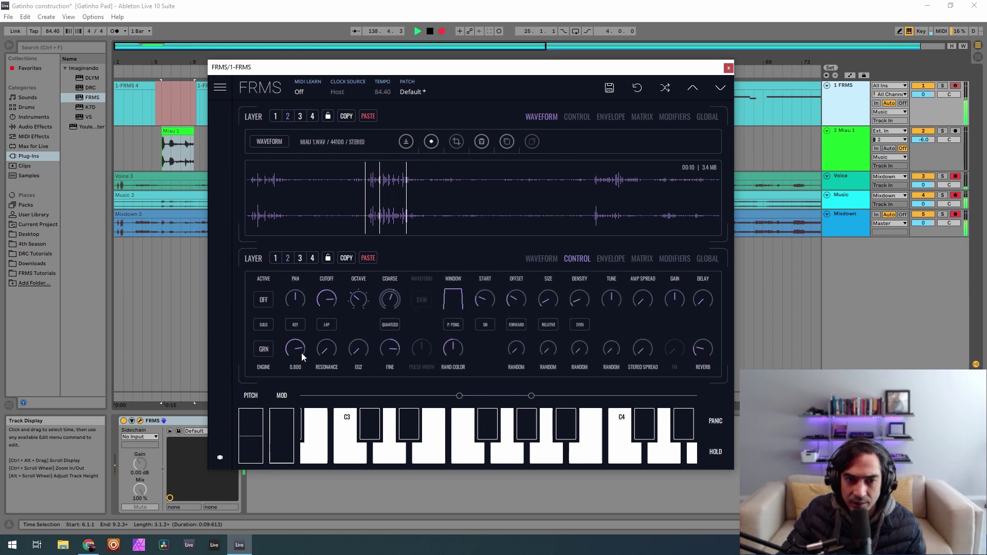
{"action": "left_click", "coordinate": [275, 259]}
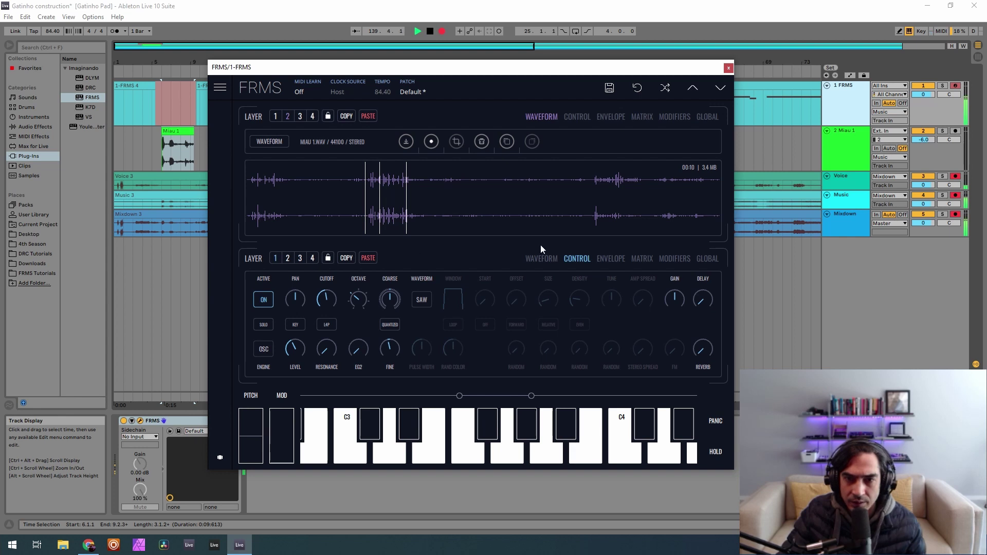
{"action": "left_click", "coordinate": [606, 259]}
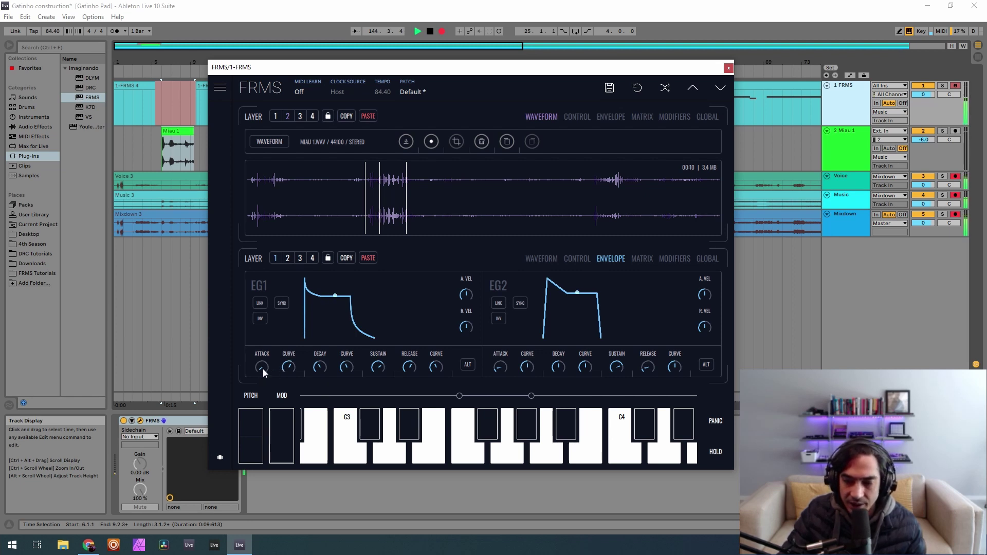
Step: Lengthen layer 1's EG1 attack to 0.267 and set its attack curve to 0.430
{"action": "left_click_drag", "start_coordinate": [262, 366], "coordinate": [274, 338]}
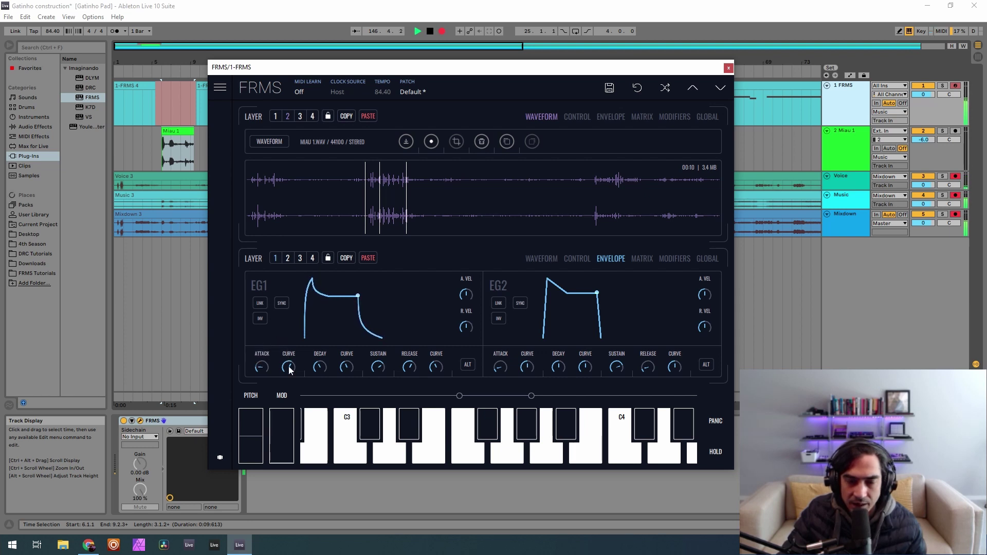
{"action": "left_click_drag", "start_coordinate": [288, 366], "coordinate": [291, 390]}
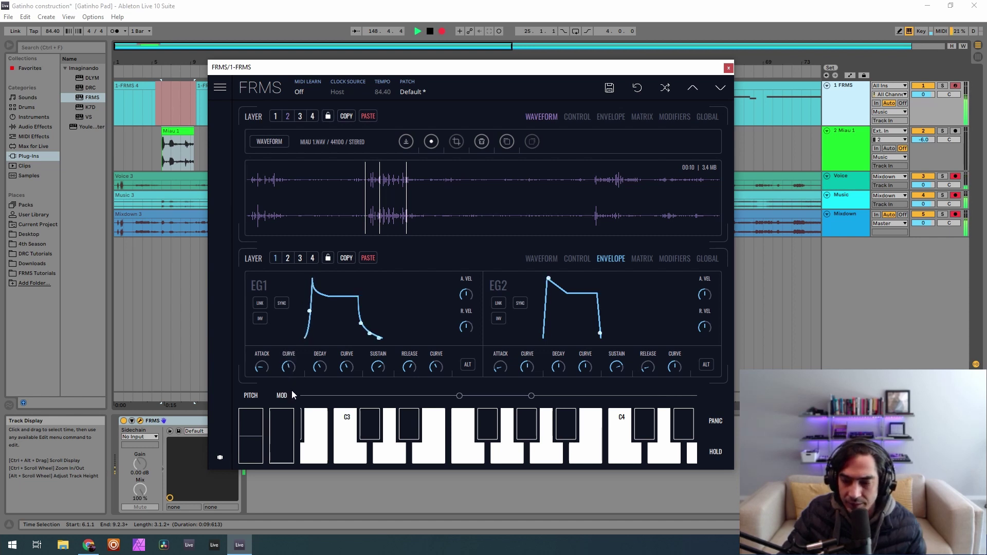
{"action": "mouse_move", "coordinate": [318, 370]}
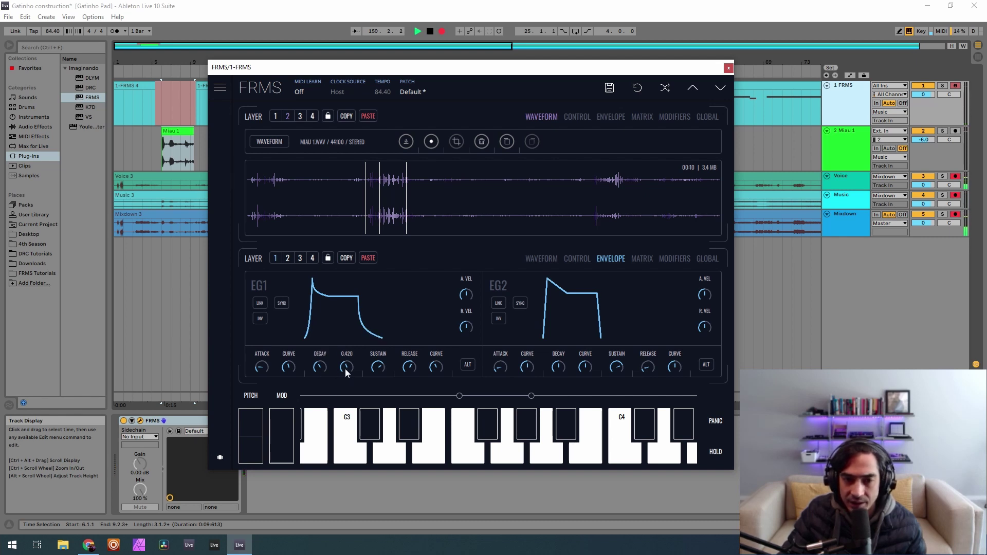
{"action": "mouse_move", "coordinate": [377, 368]}
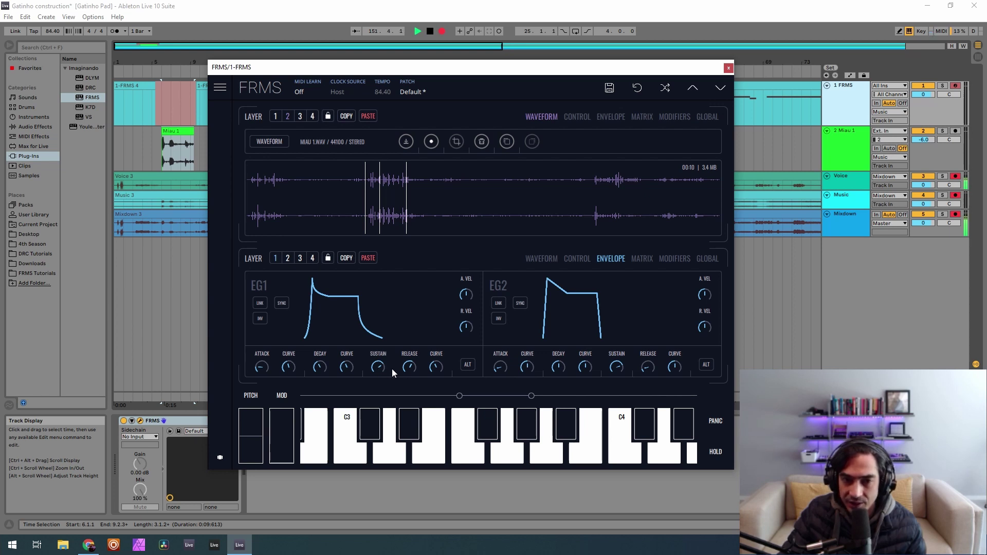
{"action": "mouse_move", "coordinate": [437, 367]}
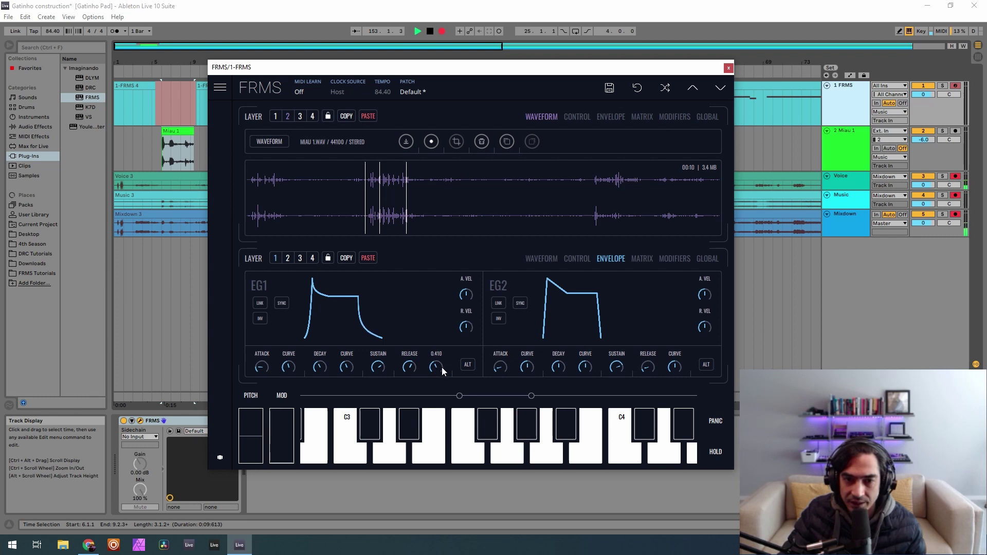
{"action": "left_click", "coordinate": [300, 258]}
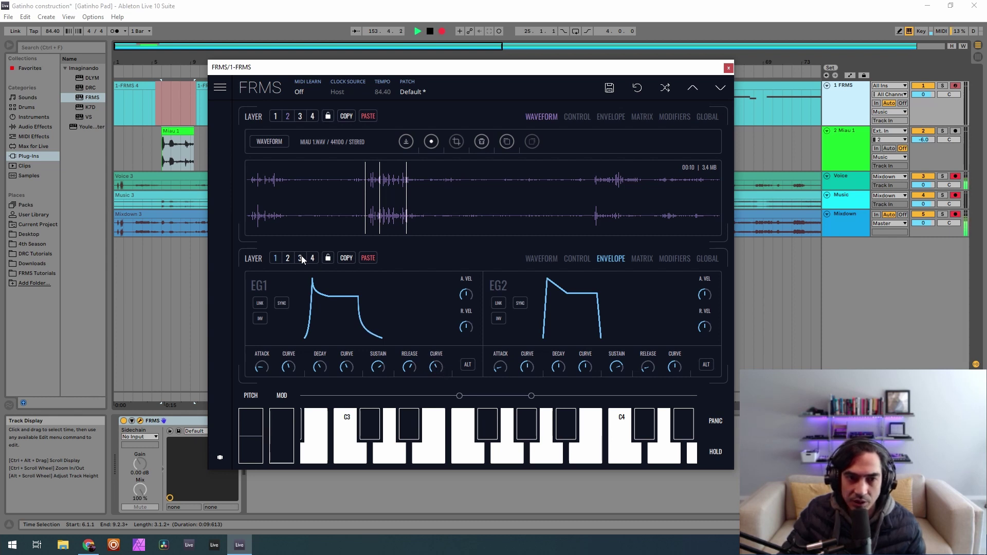
Step: Raise layer 3's EG1 attack and bend its attack curve down to about 0.42
{"action": "left_click_drag", "start_coordinate": [263, 366], "coordinate": [347, 337]}
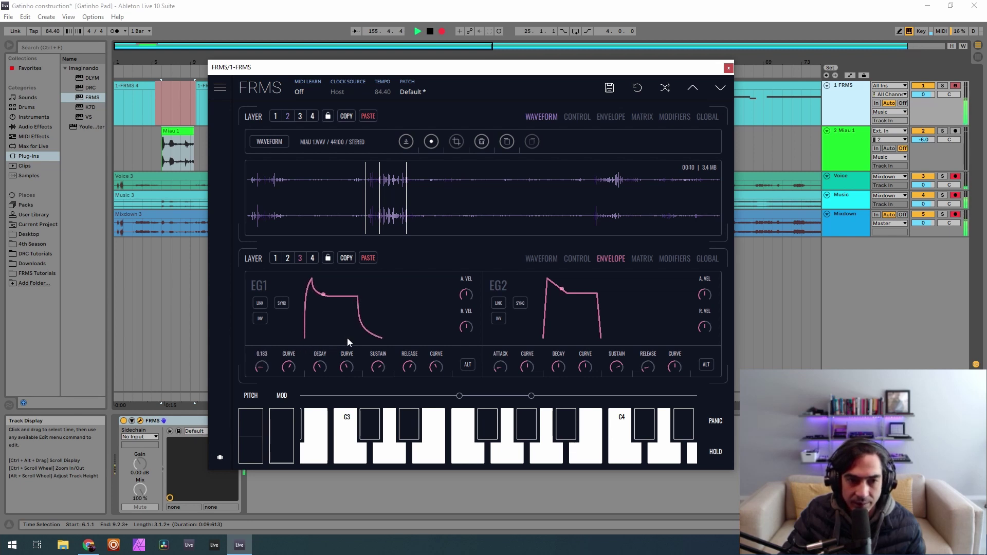
{"action": "mouse_move", "coordinate": [288, 365]}
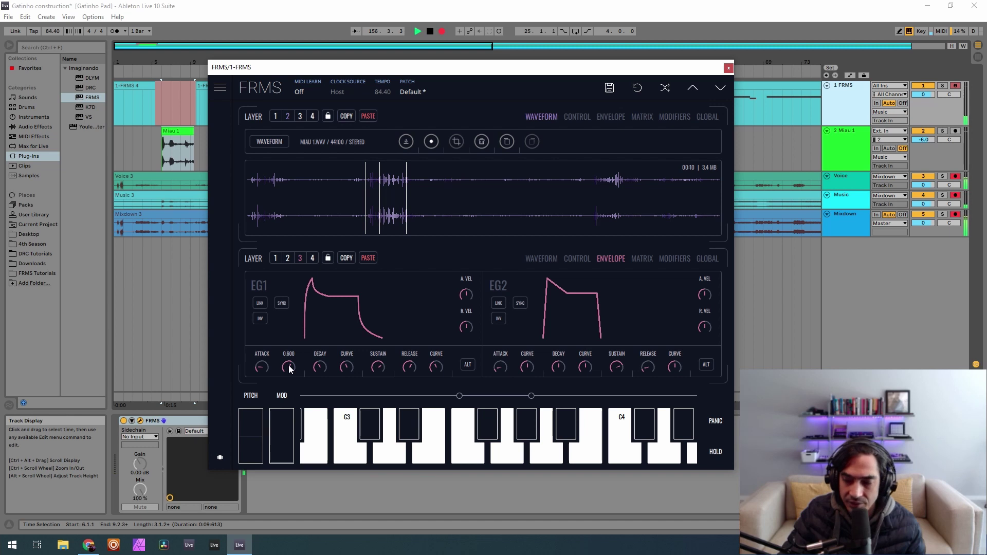
{"action": "left_click_drag", "start_coordinate": [288, 365], "coordinate": [301, 389]}
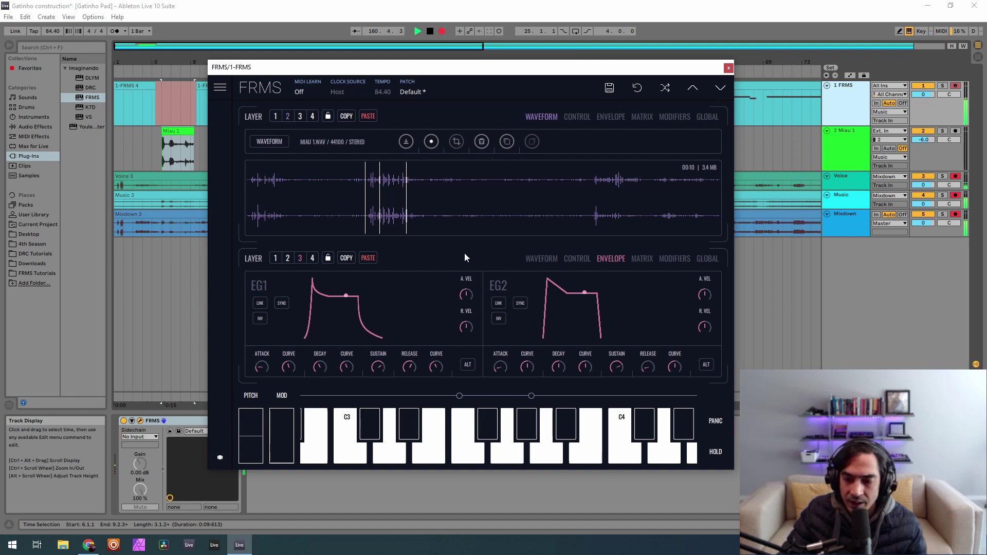
Step: In the modulation matrix, route LFO 1 to pitch at 0.212 on layer 3, then on layer 1
{"action": "left_click", "coordinate": [640, 258]}
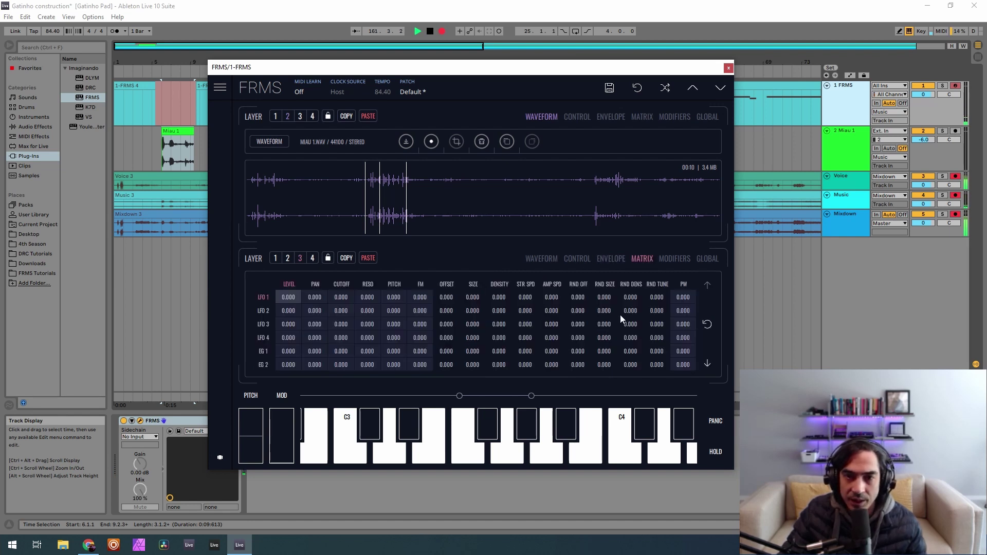
{"action": "left_click", "coordinate": [389, 298]}
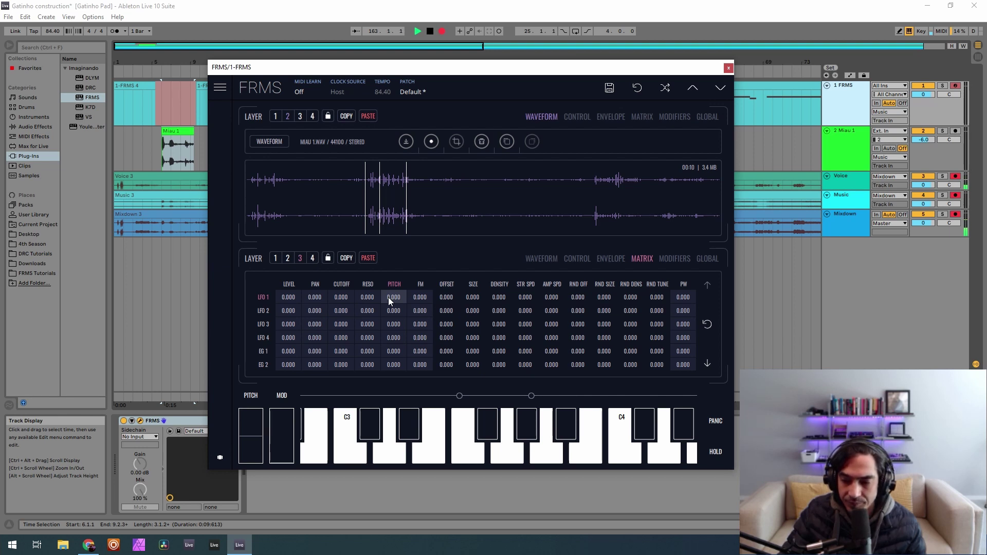
{"action": "left_click_drag", "start_coordinate": [388, 297], "coordinate": [467, 263]}
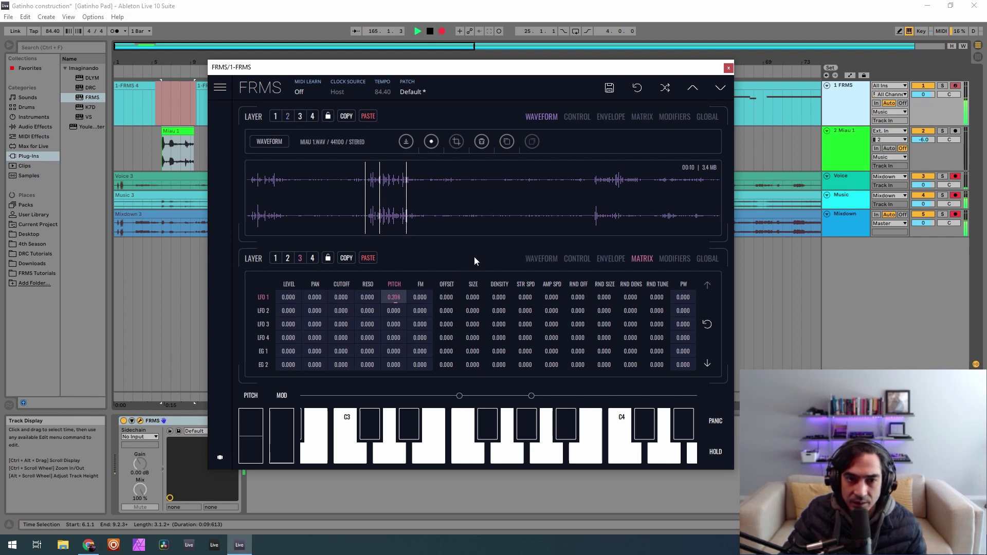
{"action": "left_click_drag", "start_coordinate": [451, 269], "coordinate": [450, 269]}
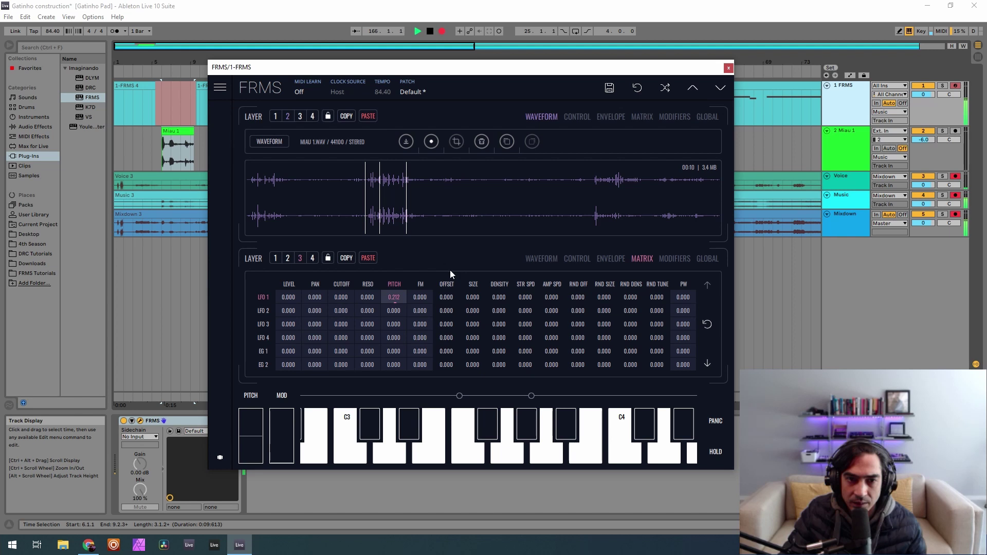
{"action": "left_click", "coordinate": [275, 258]}
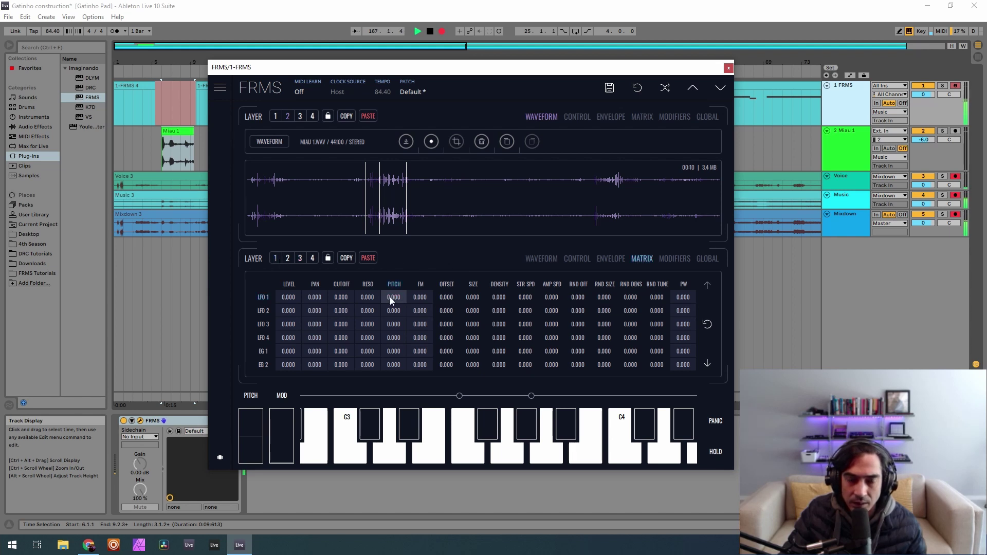
{"action": "left_click_drag", "start_coordinate": [400, 300], "coordinate": [412, 273]}
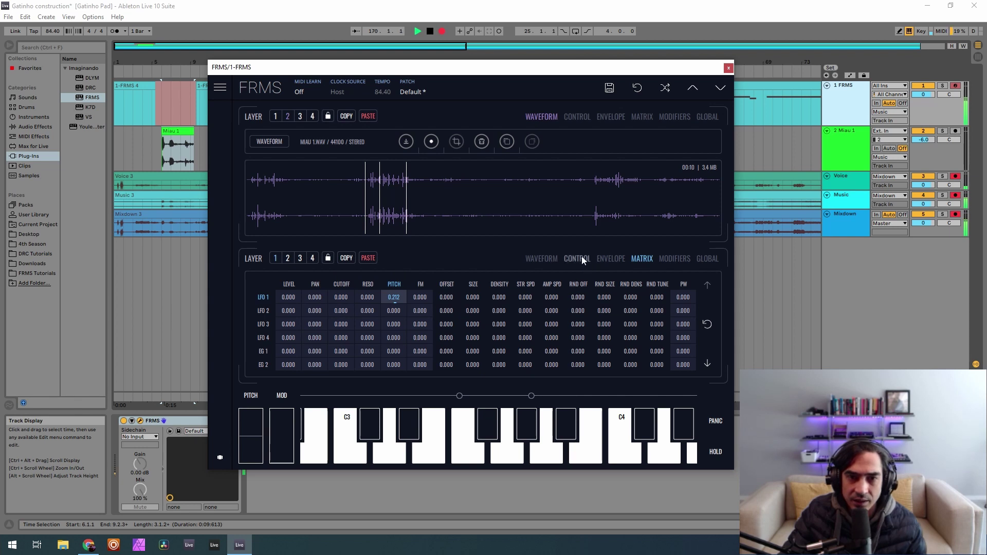
Step: Show layer 4's granular controls and nudge the FRMS window slightly down and right
{"action": "left_click", "coordinate": [299, 260]}
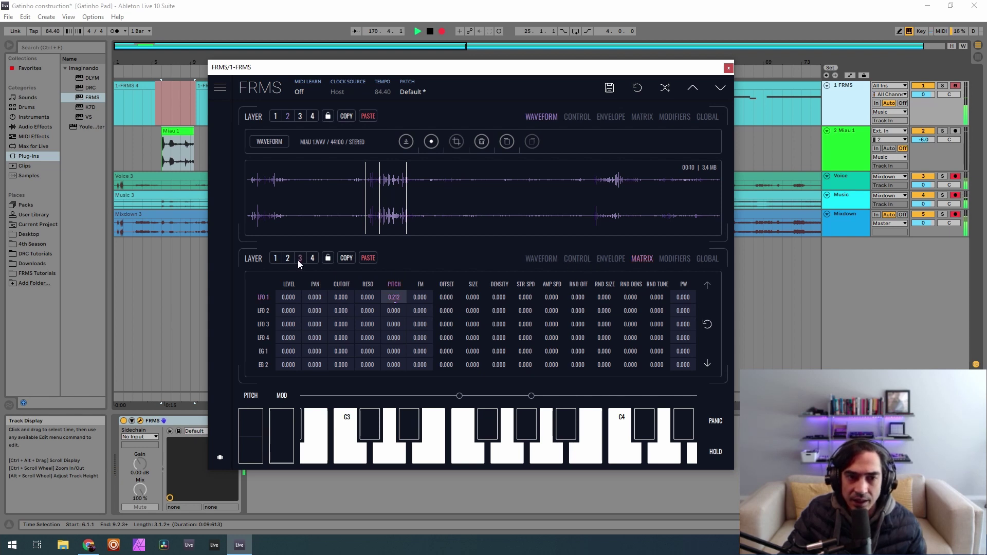
{"action": "left_click", "coordinate": [560, 257]}
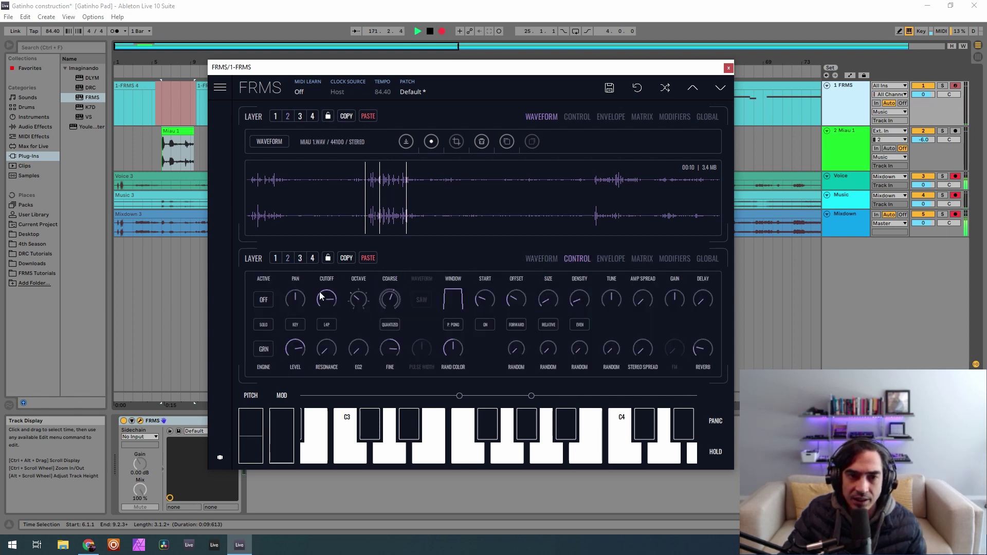
{"action": "left_click", "coordinate": [313, 259]}
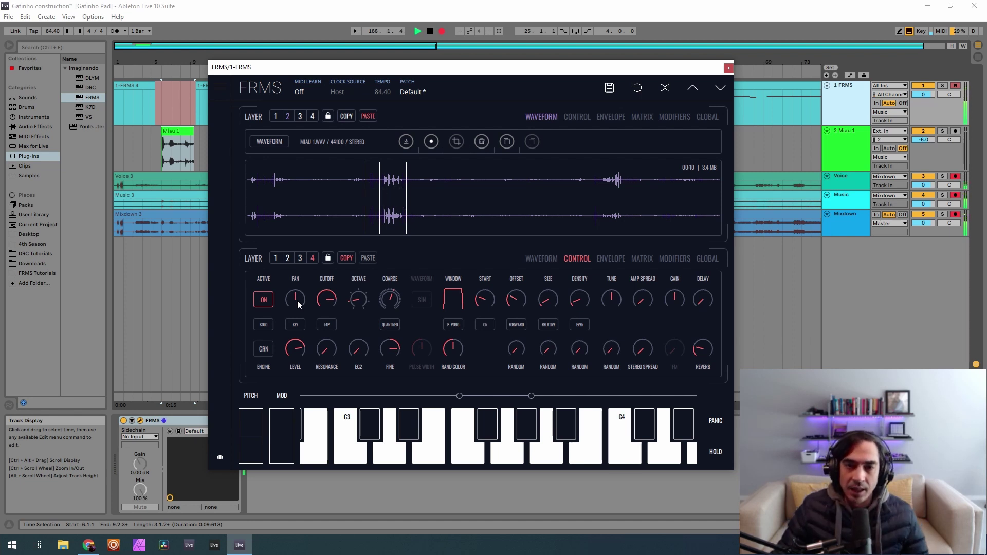
{"action": "mouse_move", "coordinate": [323, 69]}
{"action": "left_mouse_down"}
{"action": "mouse_move", "coordinate": [347, 84]}
{"action": "mouse_move", "coordinate": [336, 77]}
{"action": "left_mouse_up"}
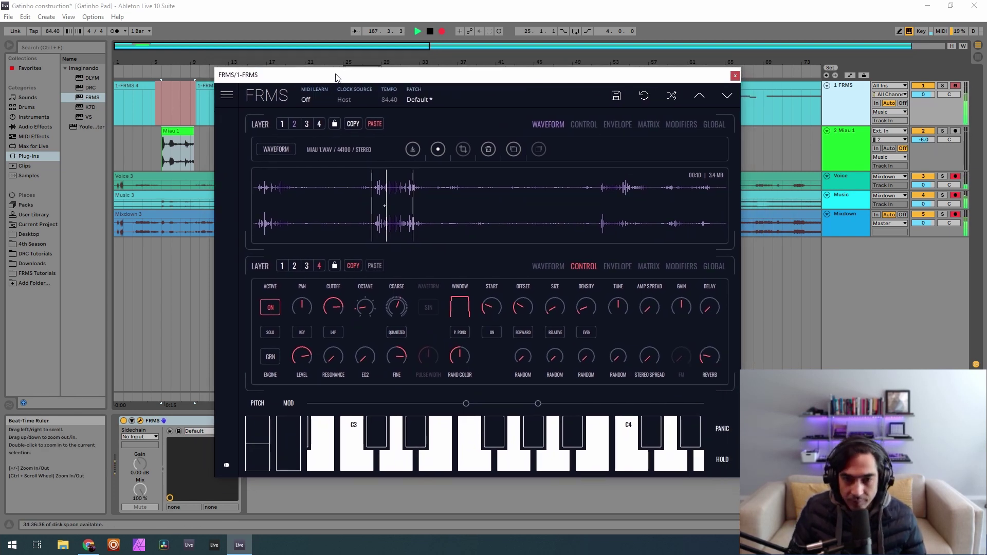